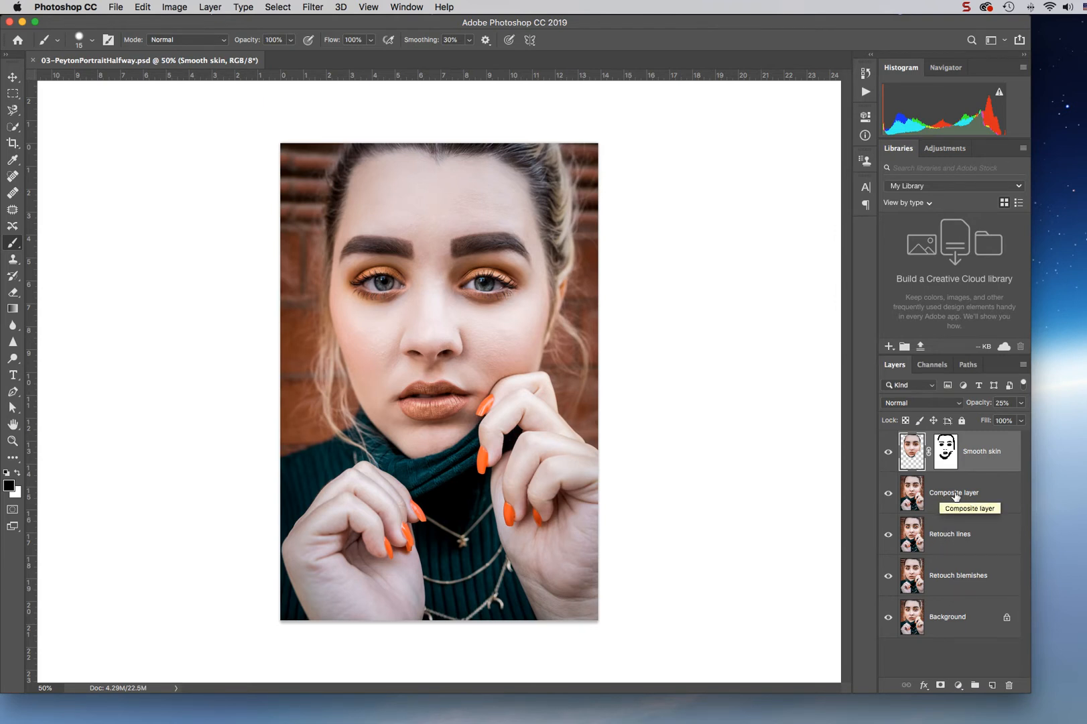
# Select the lips, leaving out the gap between them, by painting over them in Quick Mask mode.
pyautogui.click(888, 457)
pyautogui.click(888, 457)
pyautogui.press('super+1')
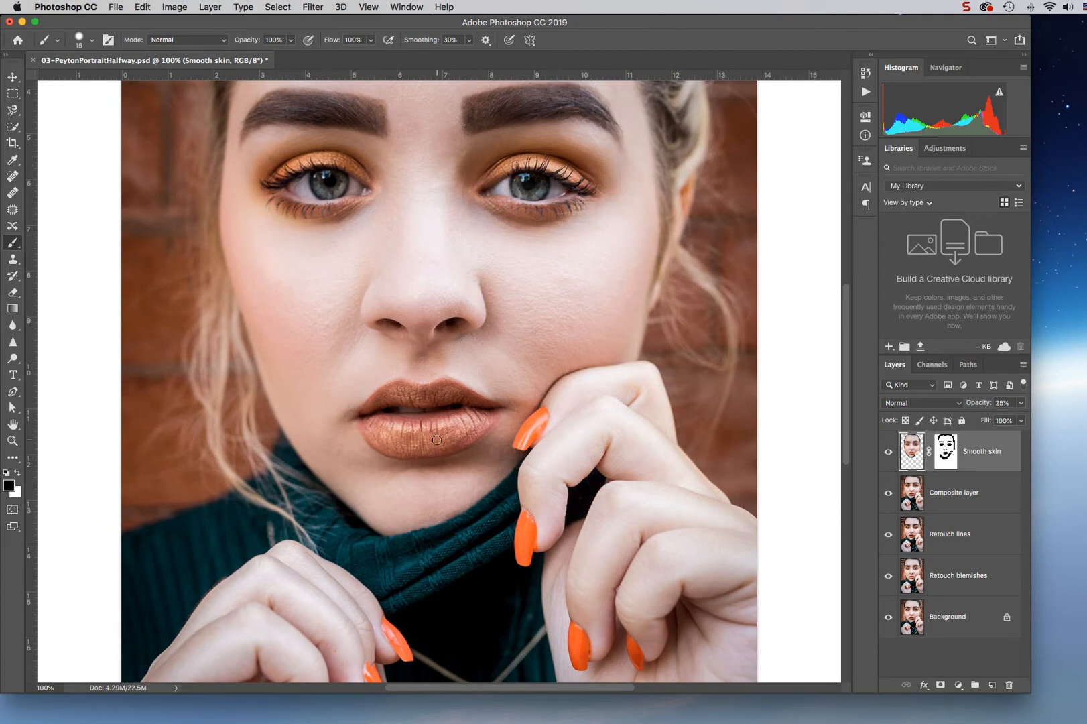
pyautogui.click(11, 511)
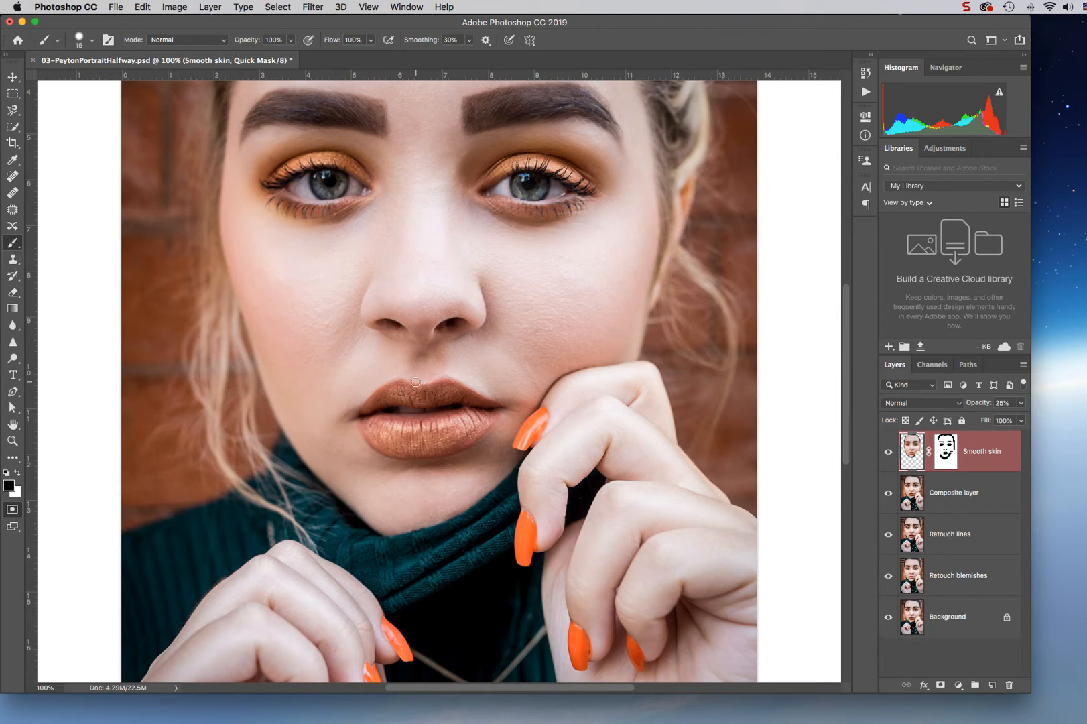
pyautogui.moveTo(368, 408)
pyautogui.mouseDown()
pyautogui.moveTo(399, 386)
pyautogui.moveTo(449, 384)
pyautogui.moveTo(492, 407)
pyautogui.moveTo(464, 444)
pyautogui.moveTo(400, 455)
pyautogui.moveTo(364, 427)
pyautogui.moveTo(376, 402)
pyautogui.moveTo(450, 395)
pyautogui.moveTo(480, 411)
pyautogui.moveTo(463, 435)
pyautogui.moveTo(399, 441)
pyautogui.moveTo(375, 427)
pyautogui.moveTo(391, 403)
pyautogui.moveTo(405, 425)
pyautogui.moveTo(457, 422)
pyautogui.moveTo(396, 422)
pyautogui.moveTo(471, 413)
pyautogui.mouseUp()
pyautogui.press(']')
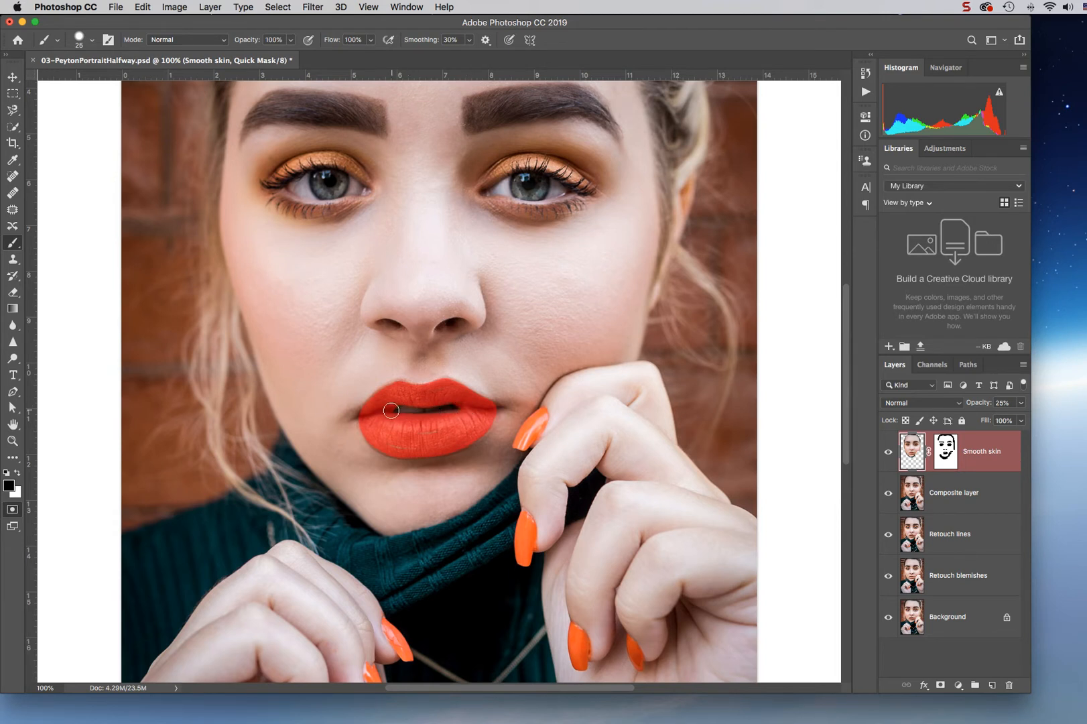
pyautogui.click(17, 473)
pyautogui.press('x')
pyautogui.press('[')
pyautogui.click(11, 510)
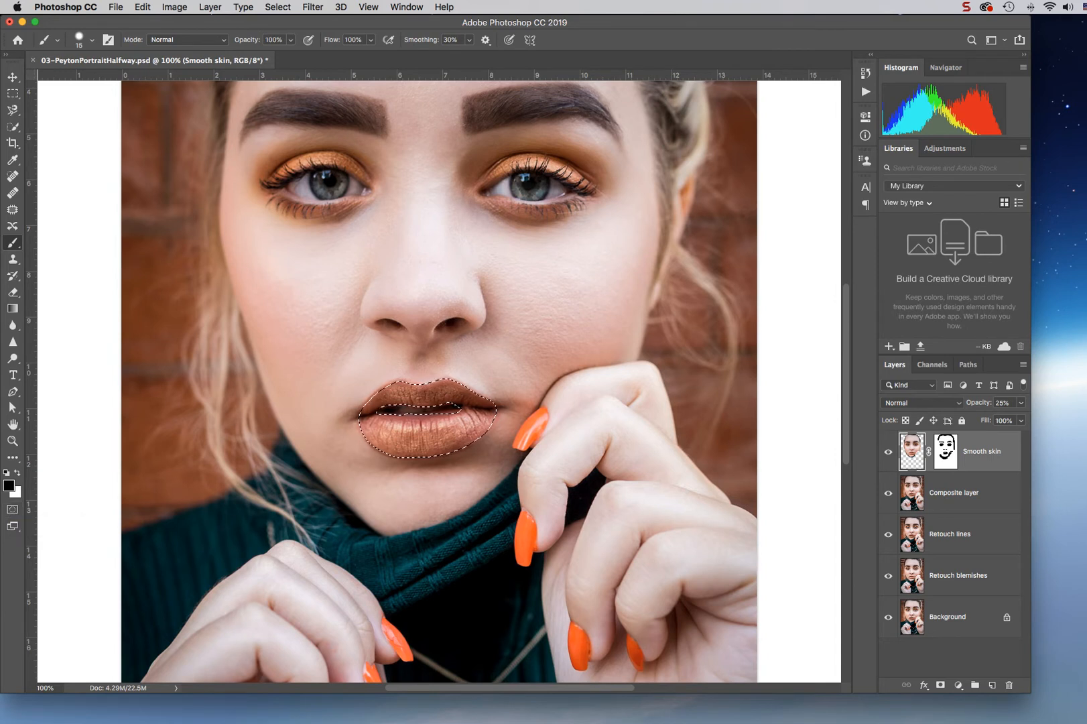
# Add a Curves adjustment layer from the lip selection, set its blend mode to Color and name it "Lip color".
pyautogui.click(958, 684)
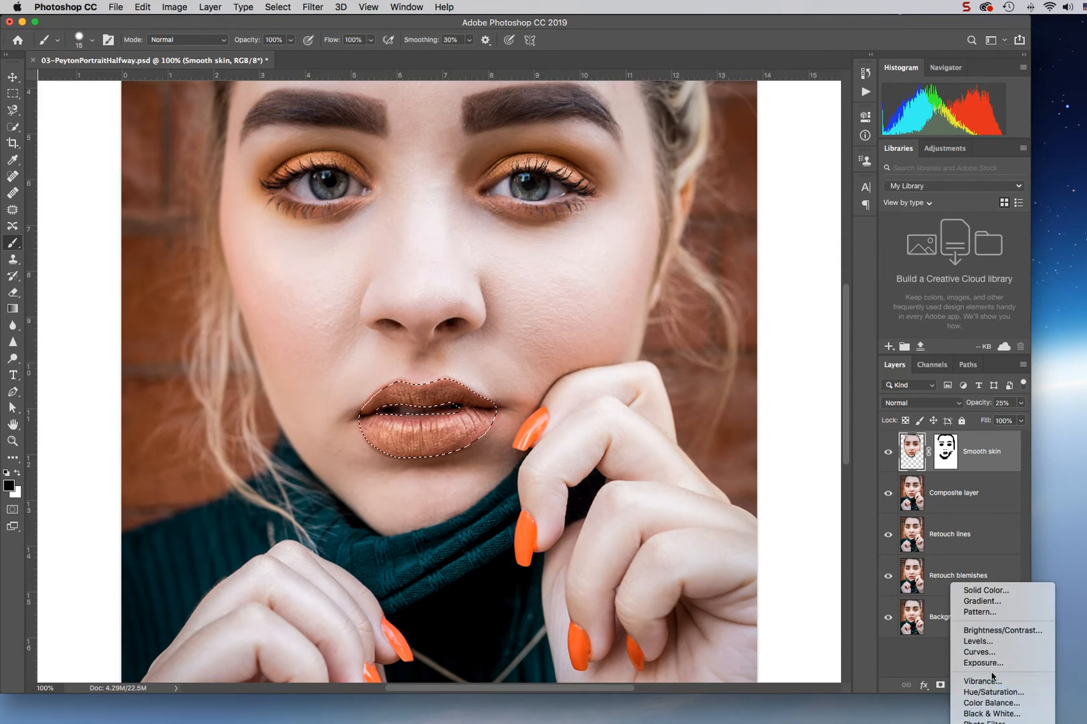
pyautogui.click(998, 654)
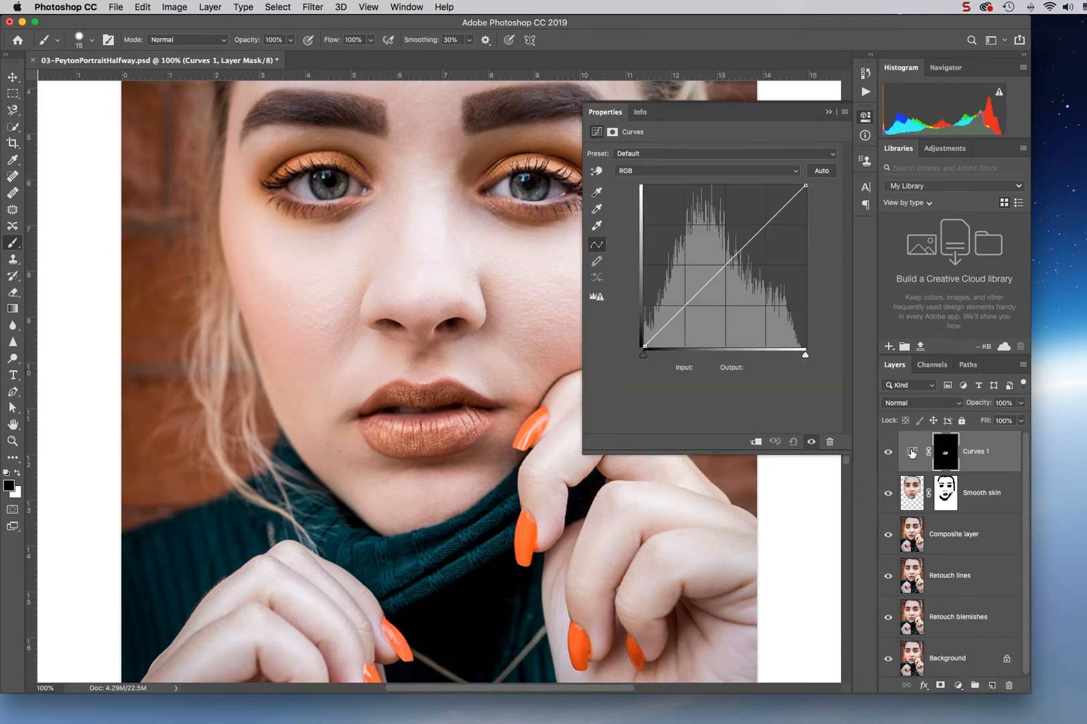
pyautogui.click(938, 404)
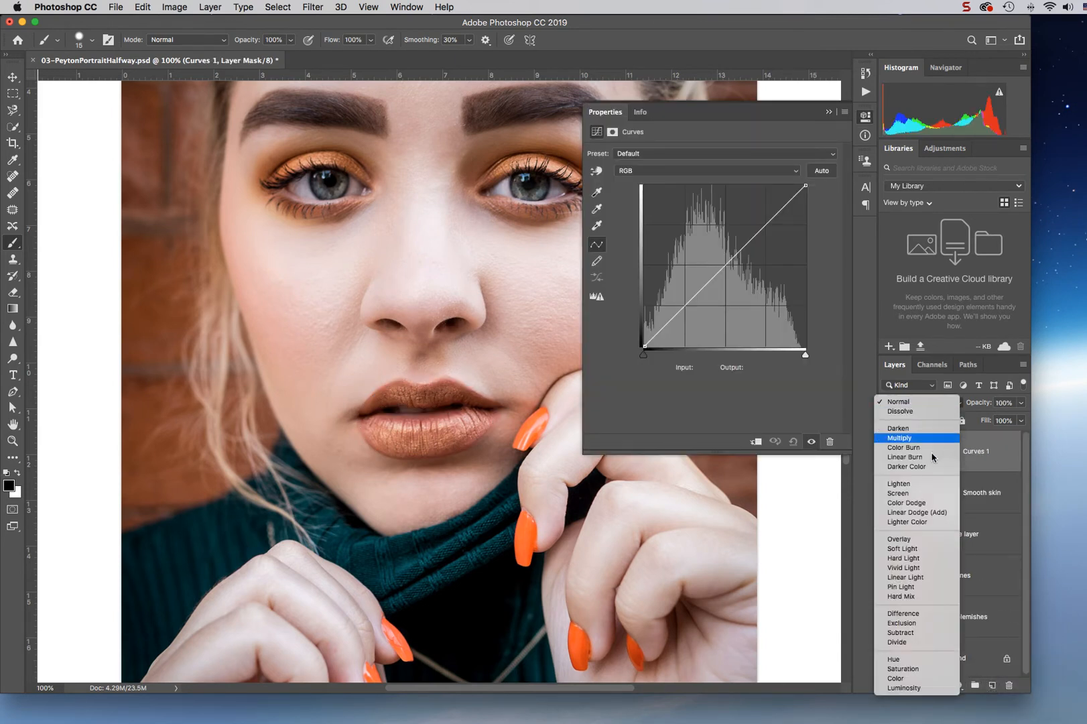
pyautogui.click(915, 678)
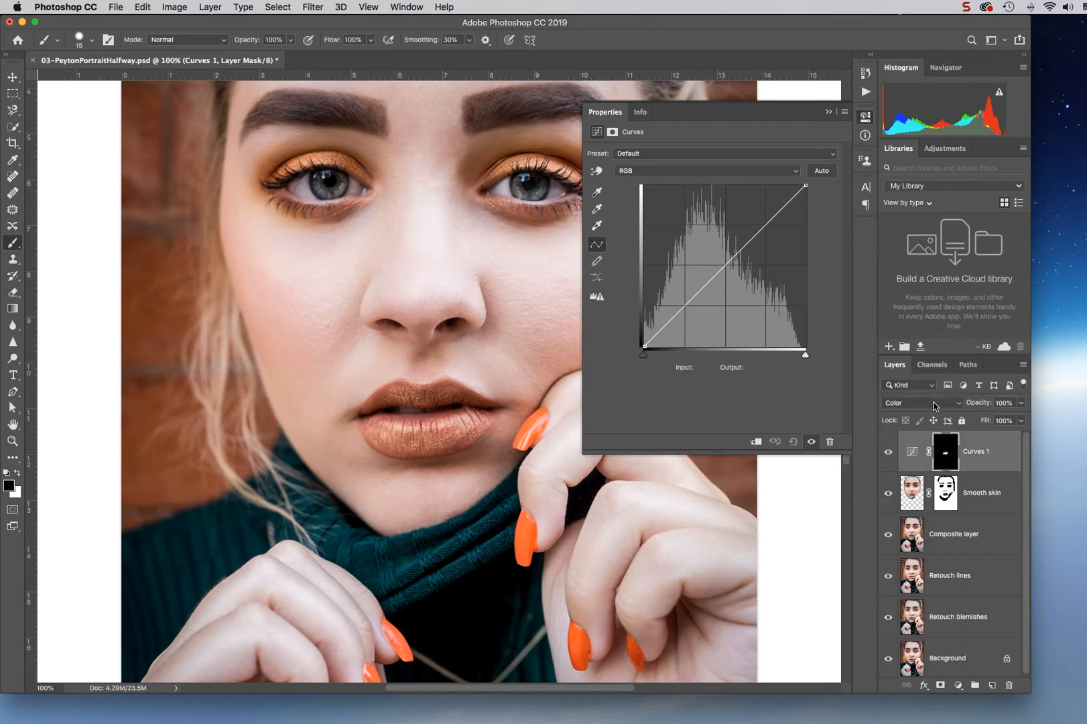
pyautogui.doubleClick(977, 452)
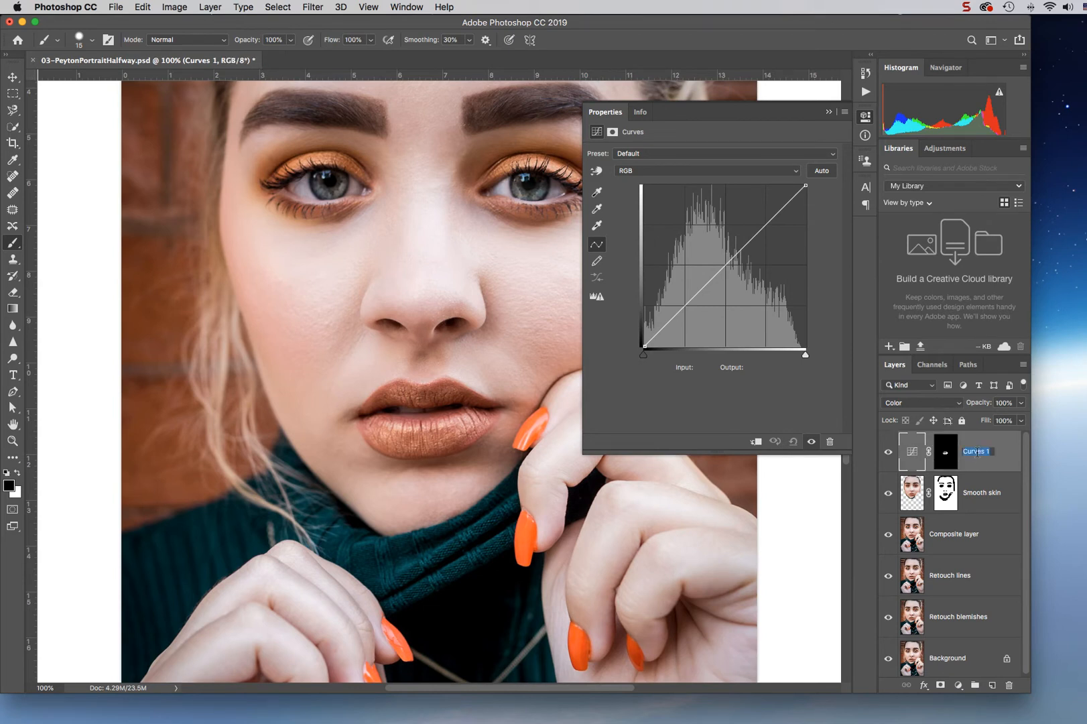
pyautogui.write('Lip color')
pyautogui.press('Return')
# Raise the Red curve slightly at its midtones and lower the Blue curve to output 114 at input 135.
pyautogui.click(724, 173)
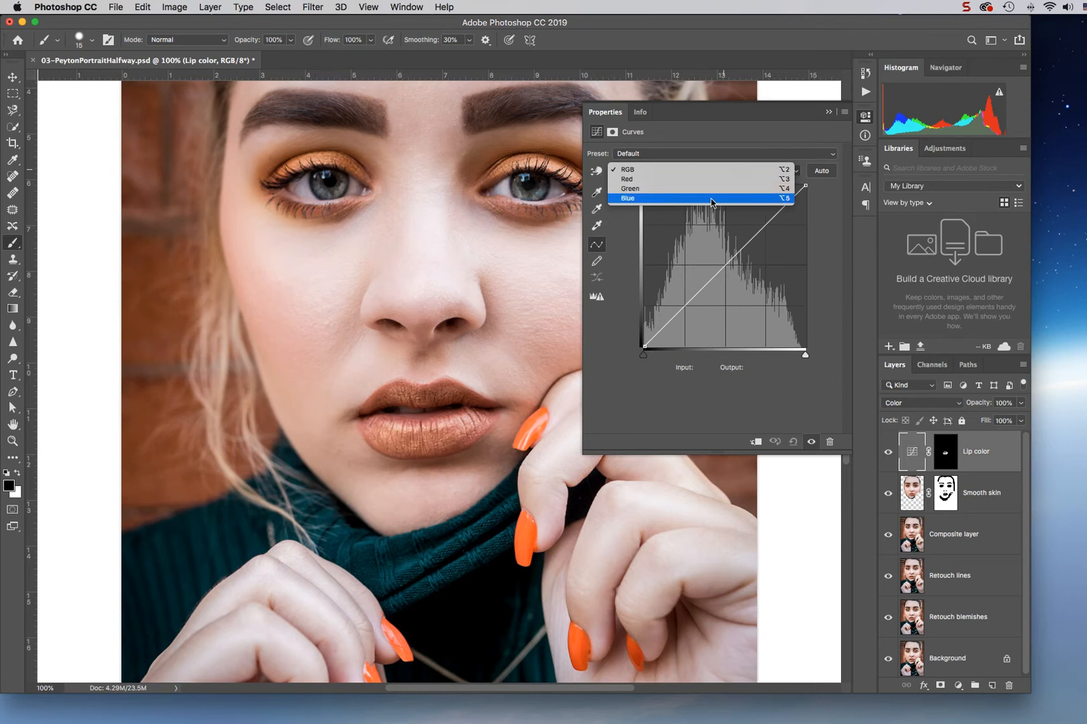
pyautogui.click(710, 179)
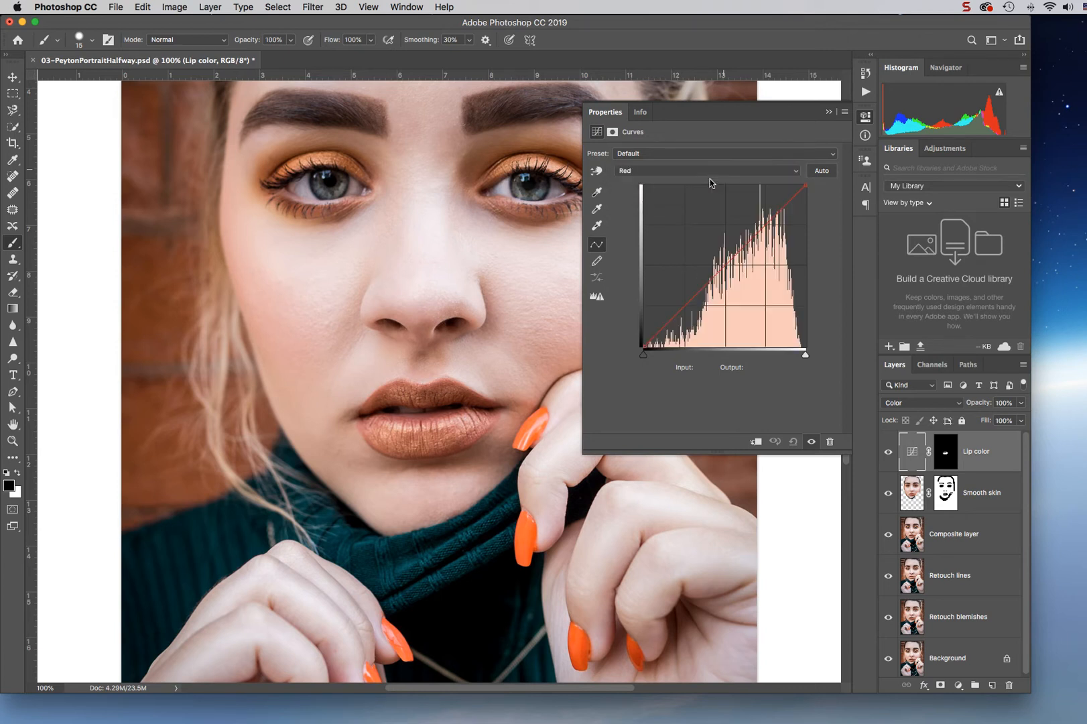
pyautogui.moveTo(723, 267); pyautogui.dragTo(722, 258)
pyautogui.click(704, 171)
pyautogui.click(699, 190)
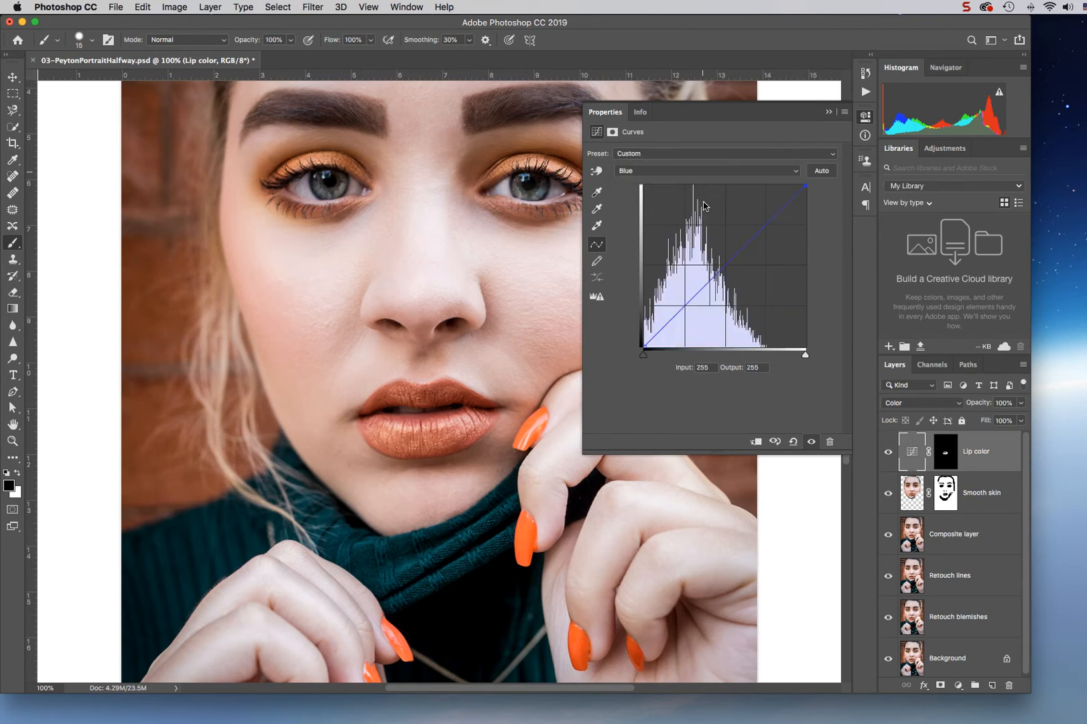
pyautogui.moveTo(728, 265); pyautogui.dragTo(730, 274)
# Set the Lip color layer's blend mode to Normal and brighten its RGB curve to output 139 at input 123.
pyautogui.click(921, 403)
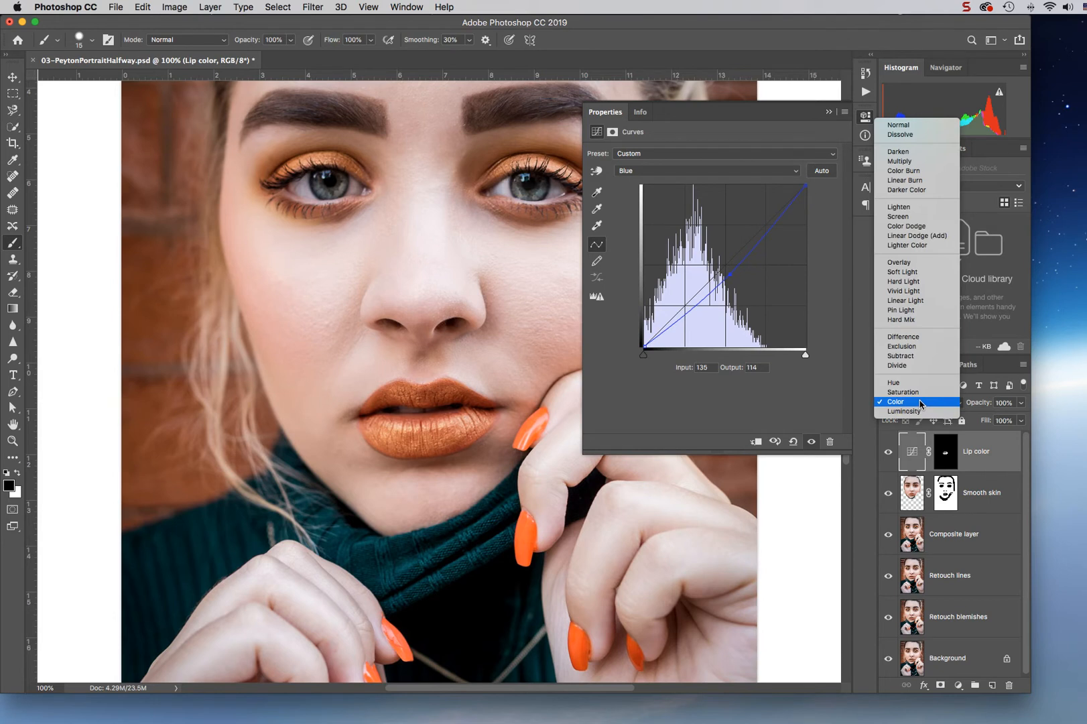
pyautogui.click(912, 126)
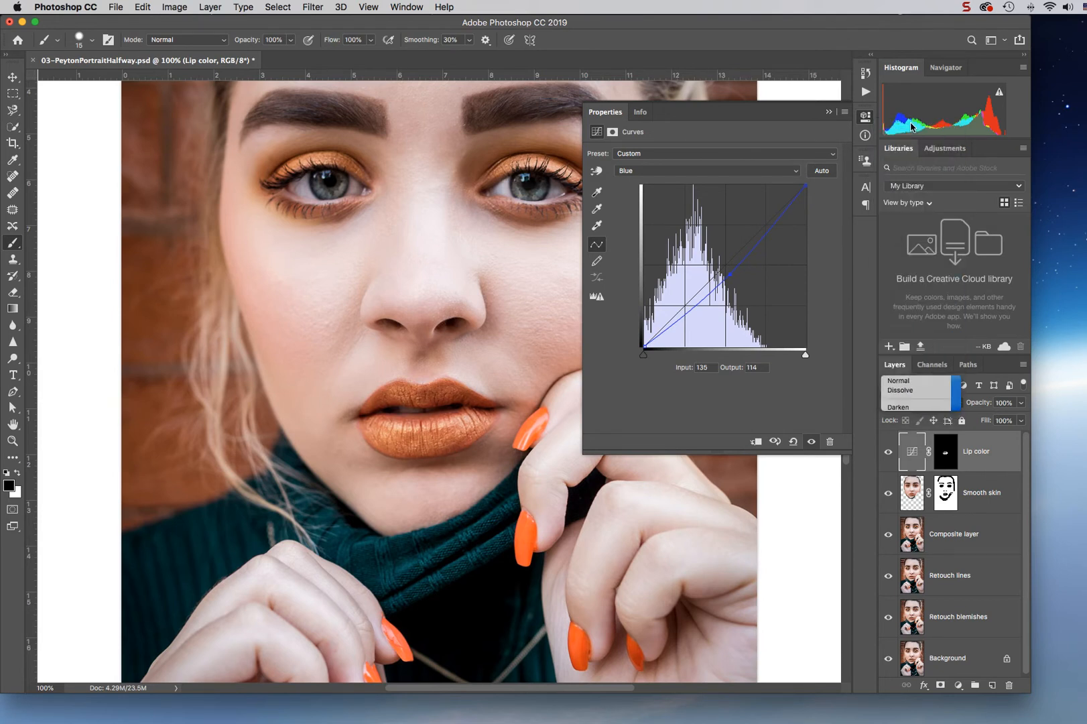
pyautogui.click(727, 171)
pyautogui.click(725, 142)
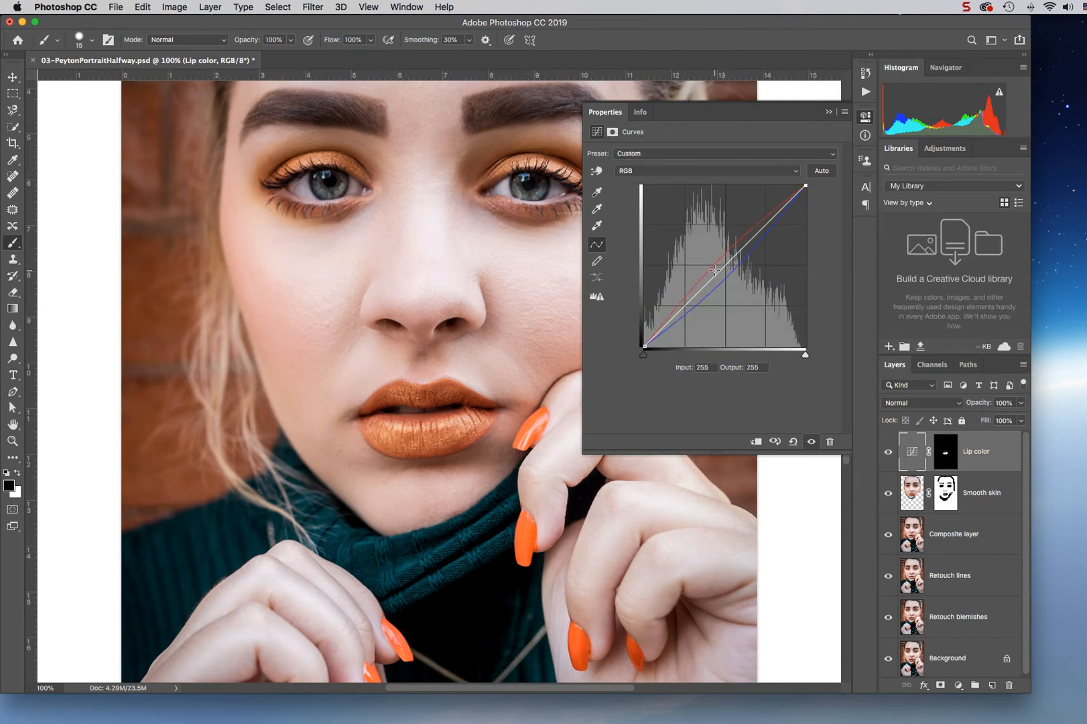
pyautogui.moveTo(726, 264); pyautogui.dragTo(722, 259)
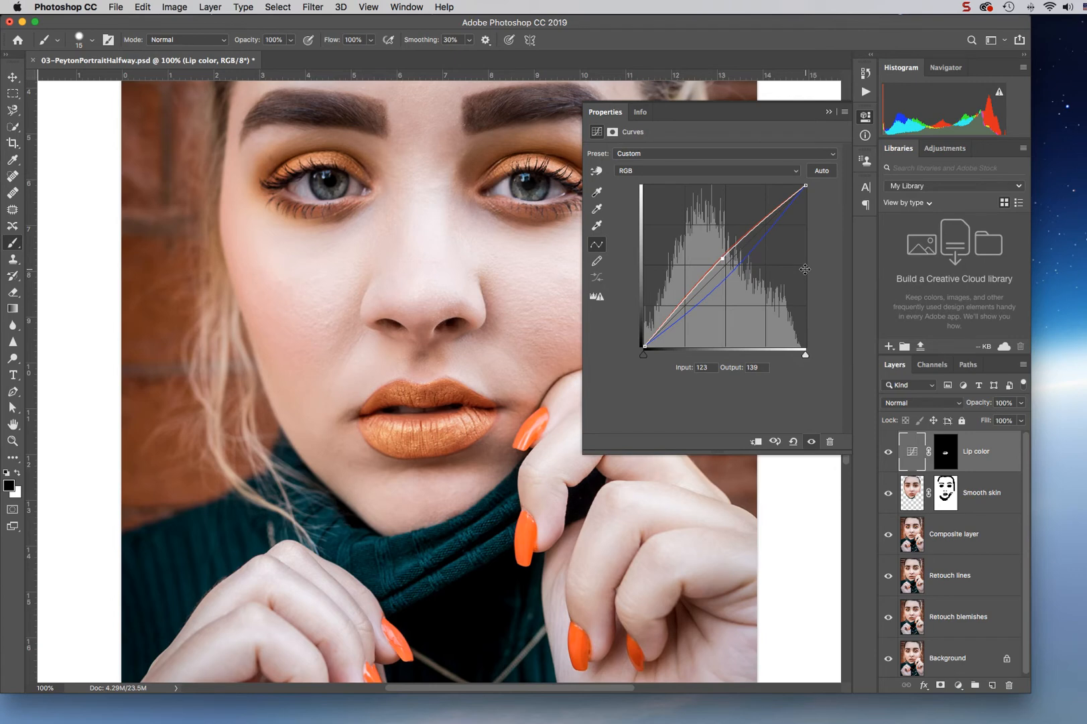
pyautogui.click(829, 112)
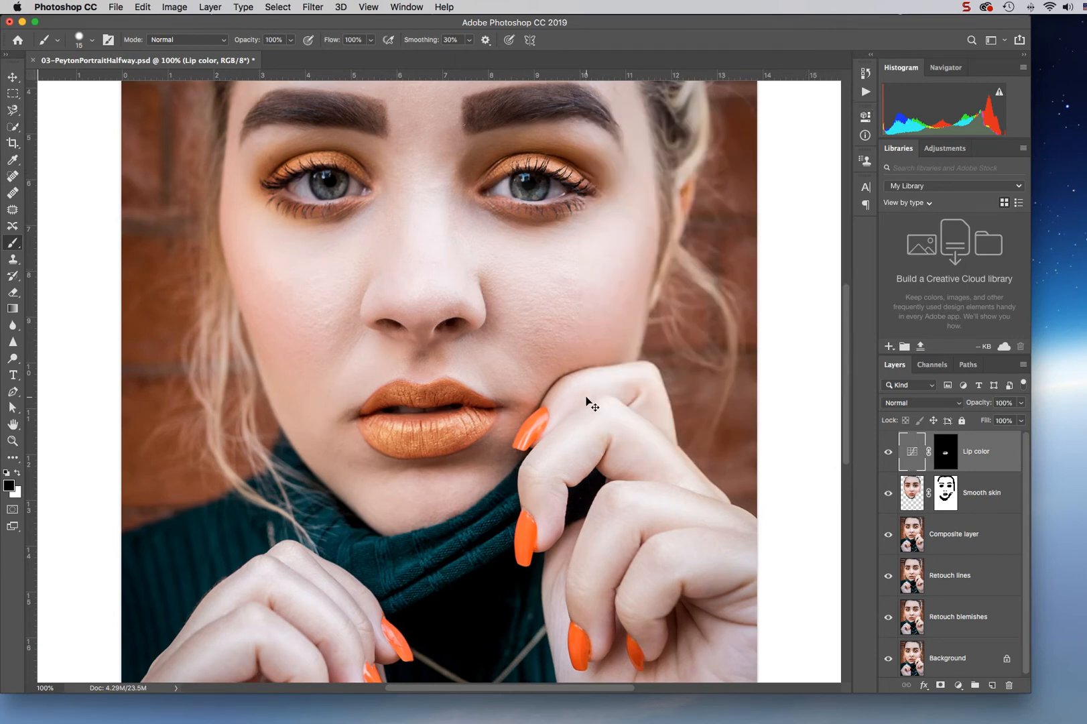
# Soften the edges of the Lip color layer mask with a slight feather.
pyautogui.press('super+equal')
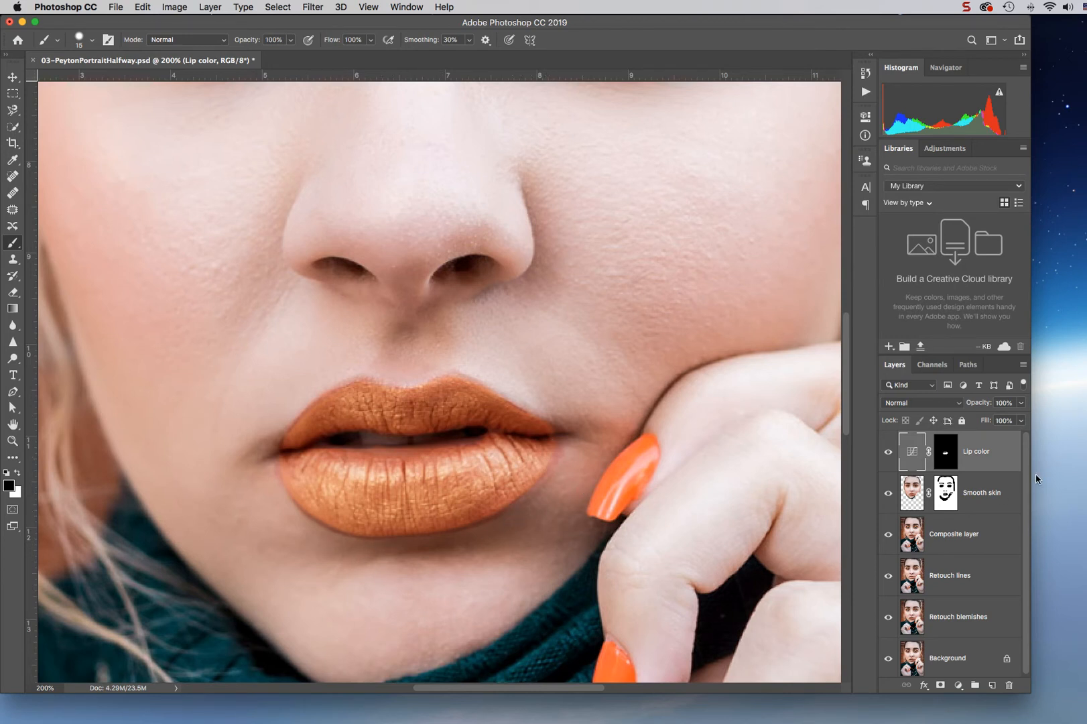
pyautogui.click(946, 453)
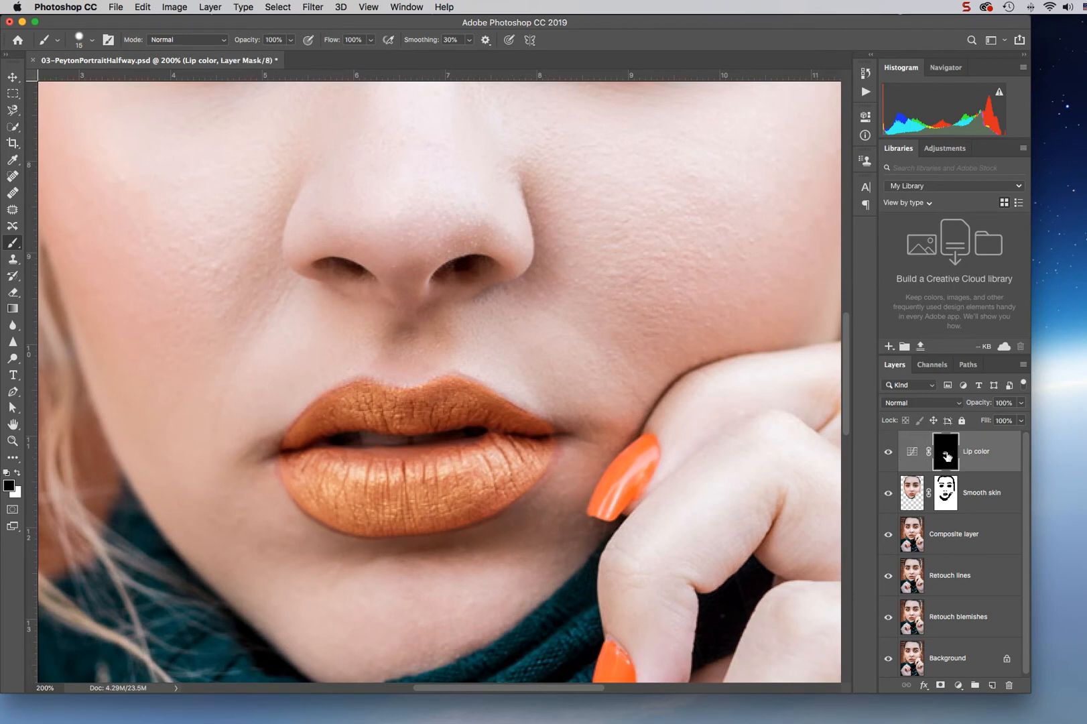
pyautogui.doubleClick(946, 455)
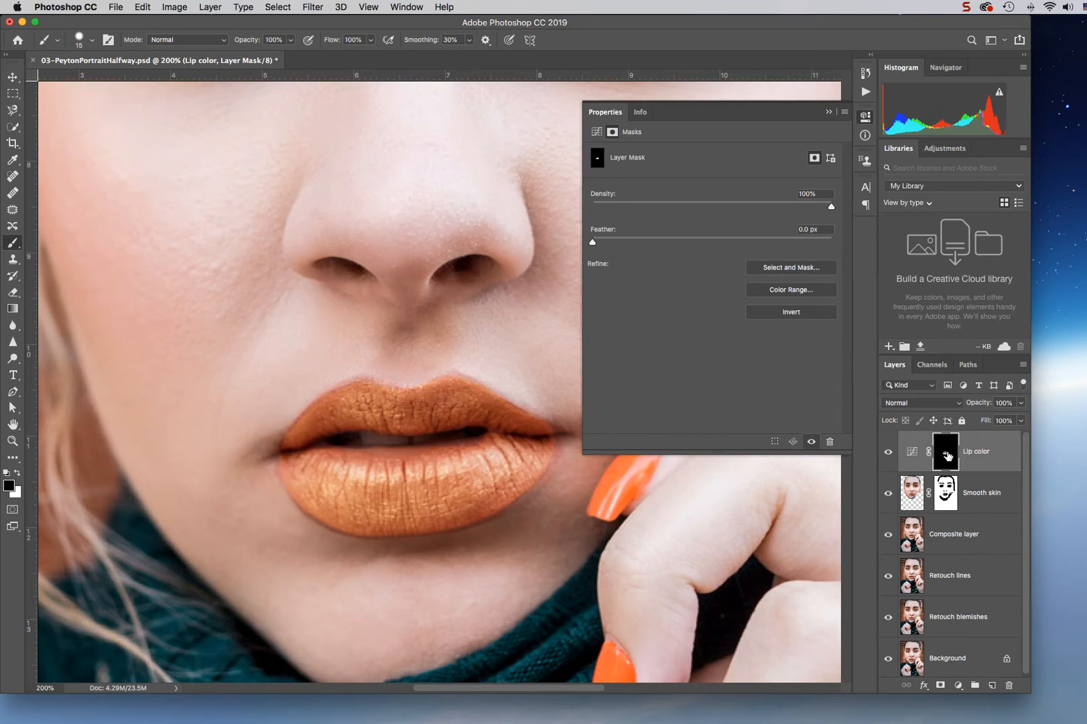
pyautogui.moveTo(594, 242); pyautogui.dragTo(620, 250)
pyautogui.click(830, 112)
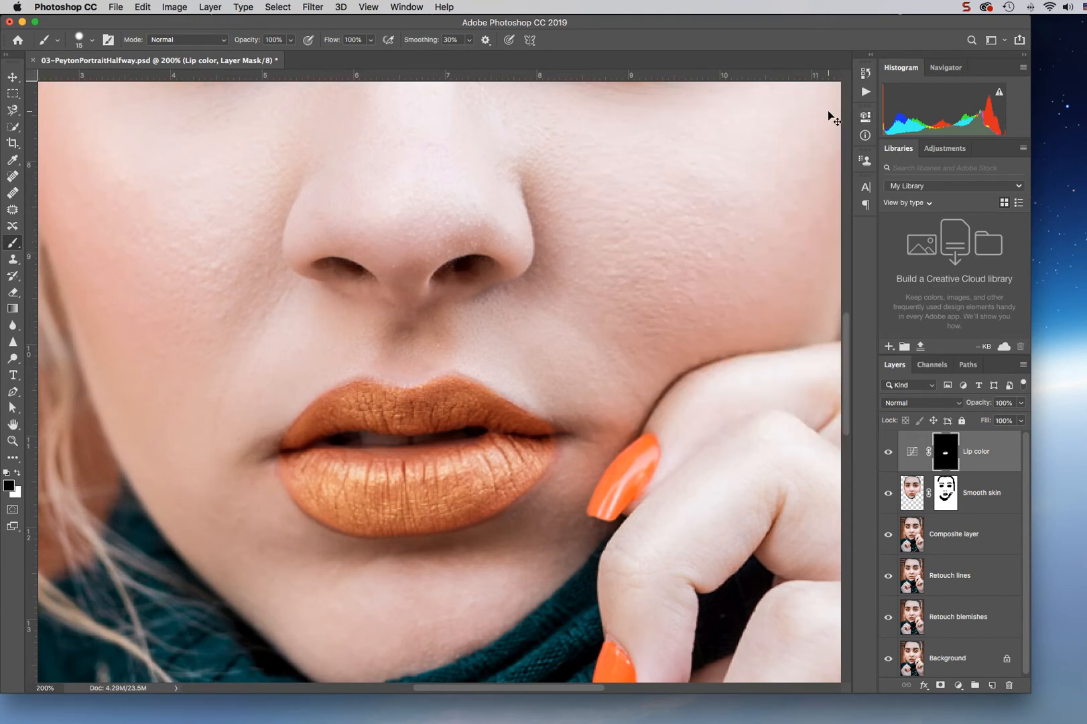
# Select the whites on both sides of the iris in the image's left eye using Quick Selection with brush size 8.
pyautogui.press('super+0')
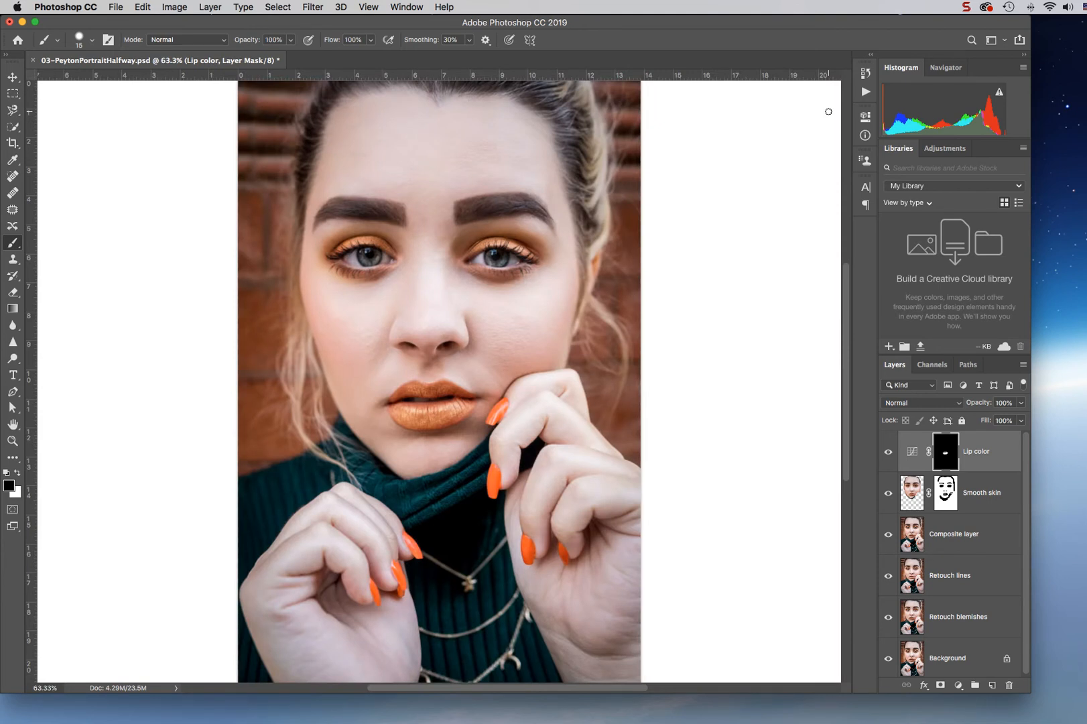
pyautogui.press('super+plus')
pyautogui.press('super+plus')
pyautogui.press('super+plus')
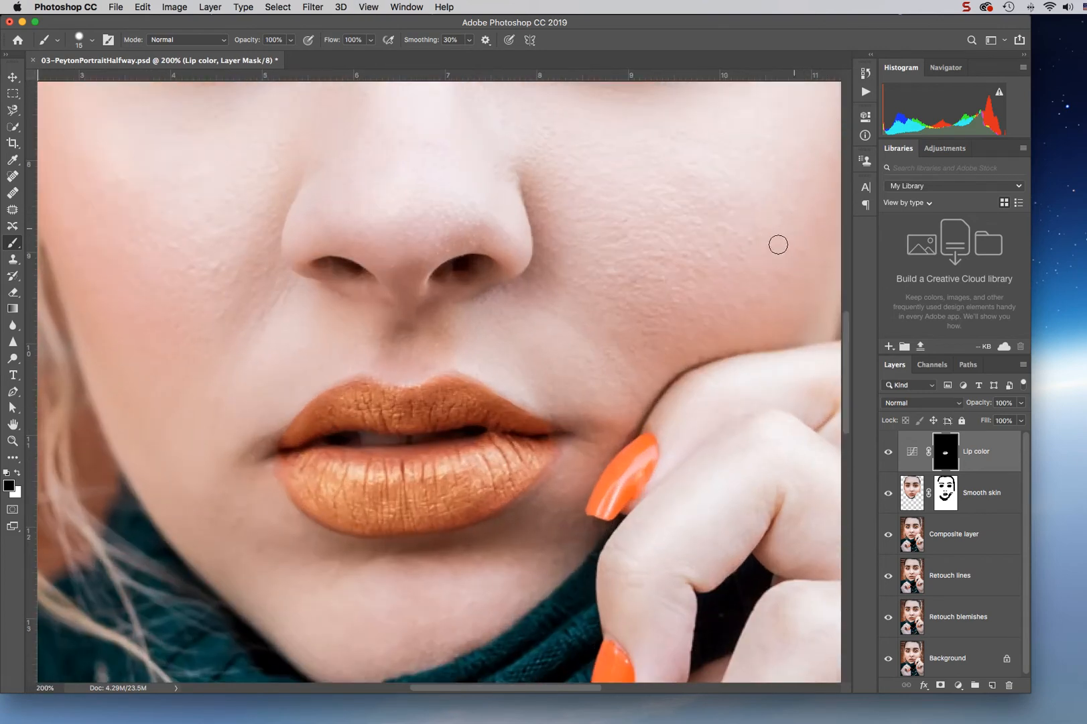
pyautogui.moveTo(846, 374); pyautogui.dragTo(845, 312)
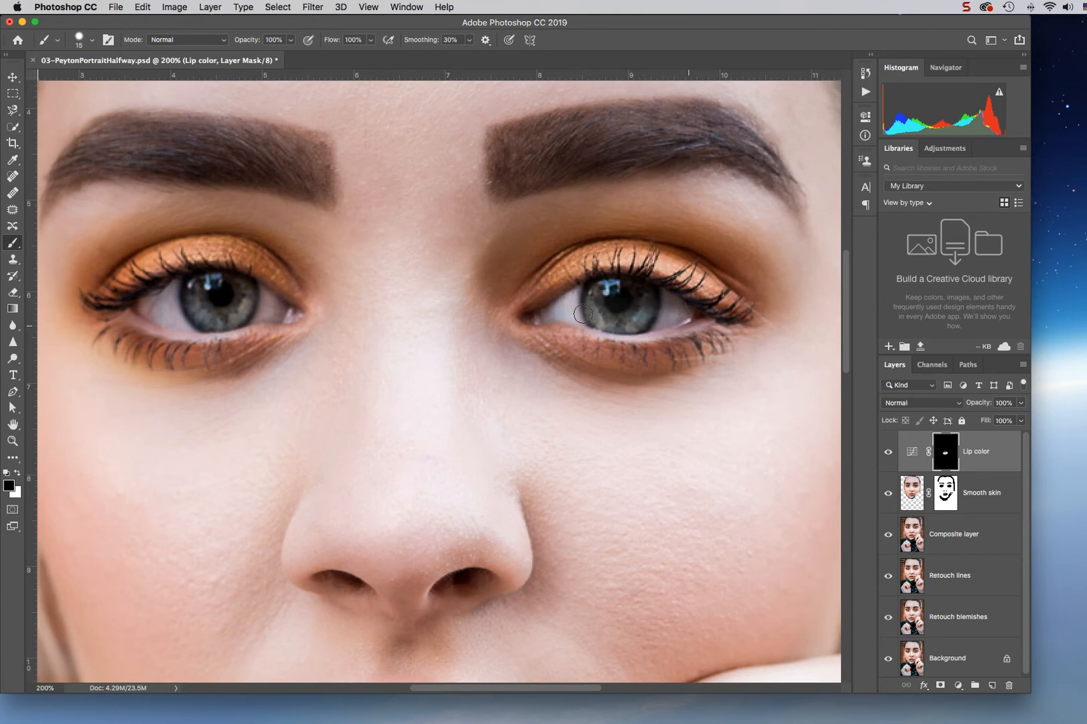
pyautogui.click(12, 126)
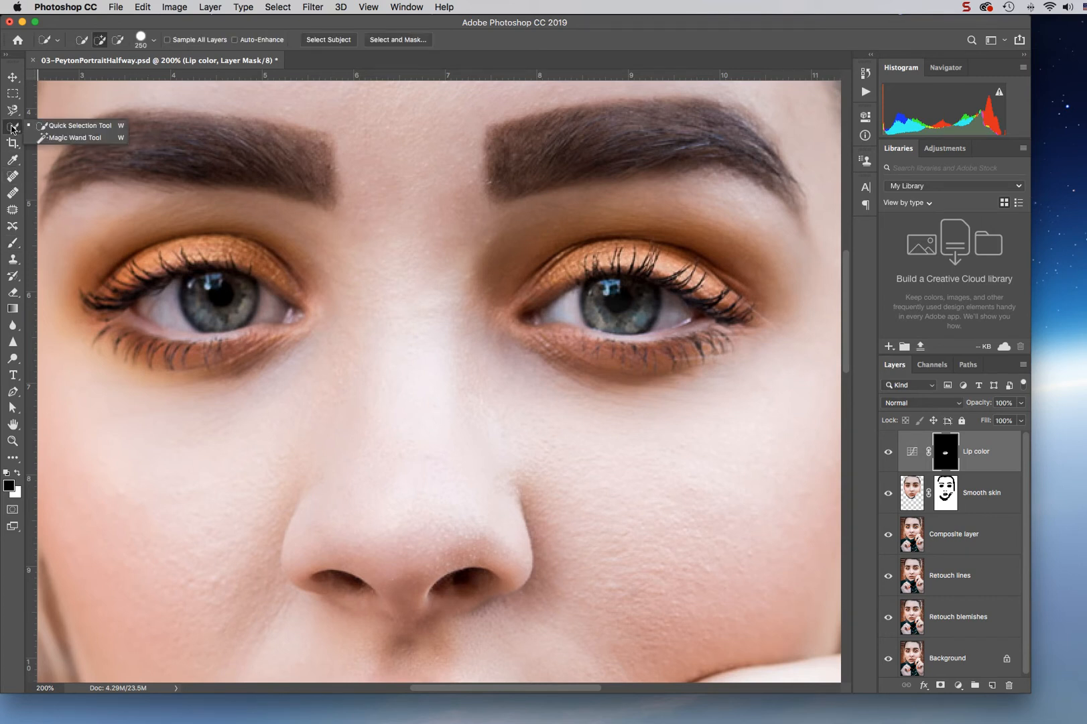
pyautogui.click(75, 125)
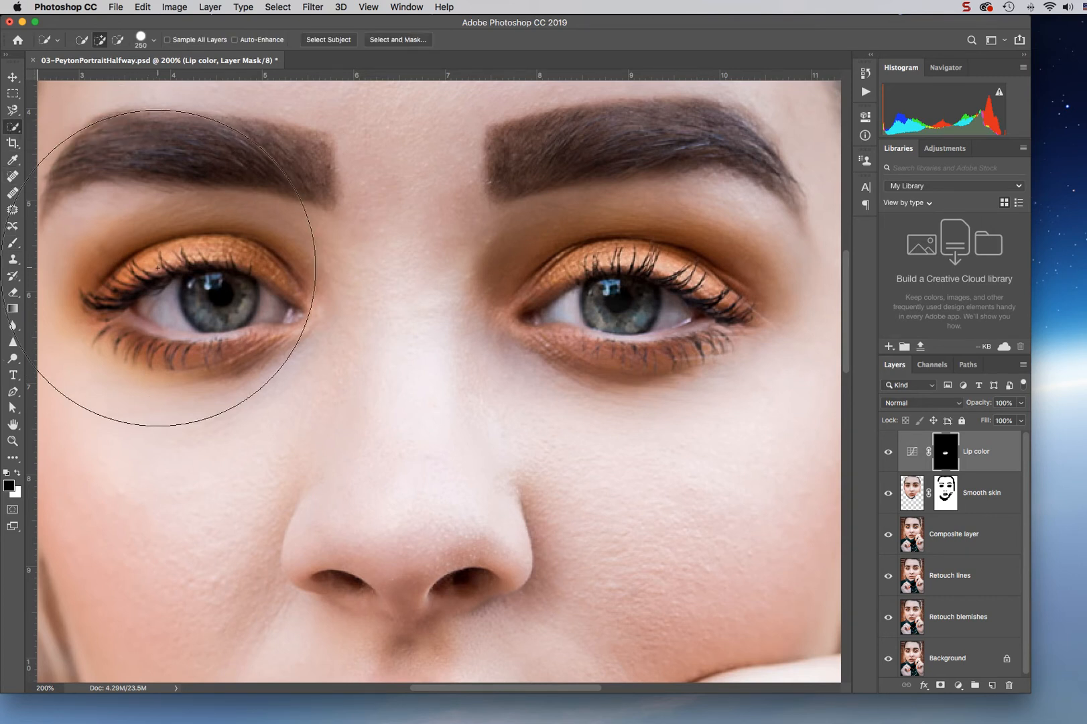
pyautogui.press('[')
pyautogui.press('[')
pyautogui.press('[')
pyautogui.press('[')
pyautogui.press('[')
pyautogui.press('[')
pyautogui.press('[')
pyautogui.press('[')
pyautogui.press('[')
pyautogui.press('[')
pyautogui.press('[')
pyautogui.press('[')
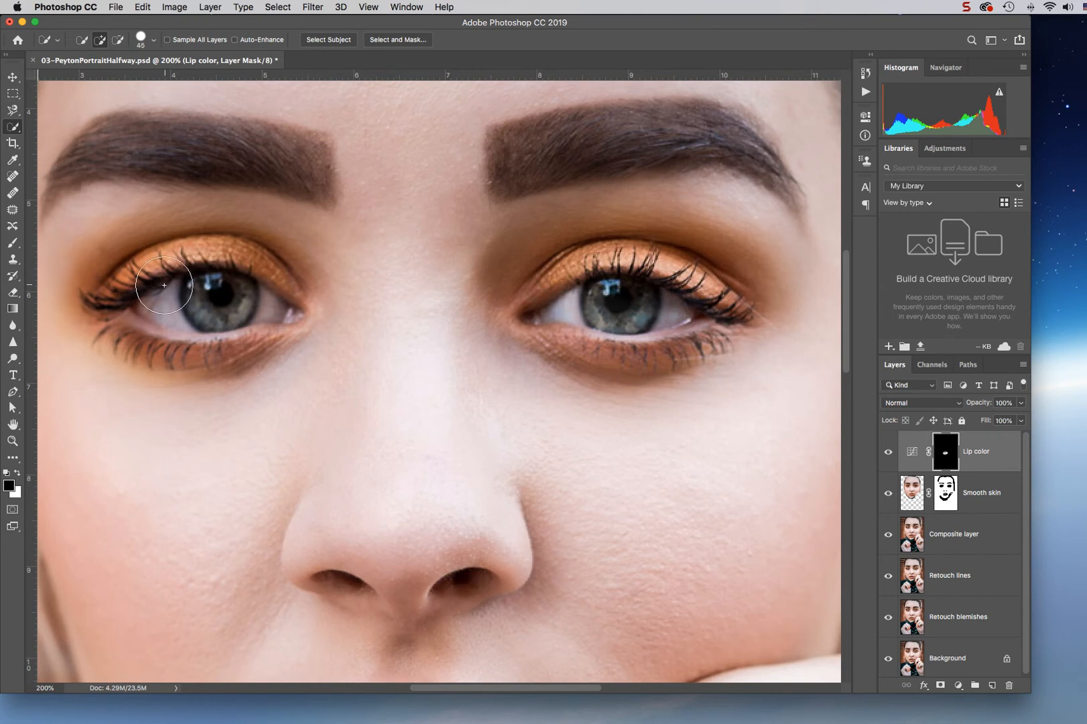
pyautogui.press('[')
pyautogui.press('[')
pyautogui.press('[')
pyautogui.press('[')
pyautogui.moveTo(170, 298); pyautogui.dragTo(161, 301)
pyautogui.moveTo(269, 295); pyautogui.dragTo(266, 310)
# Add the whites on both sides of the iris in the image's right eye to the selection.
pyautogui.moveTo(563, 303); pyautogui.dragTo(560, 309)
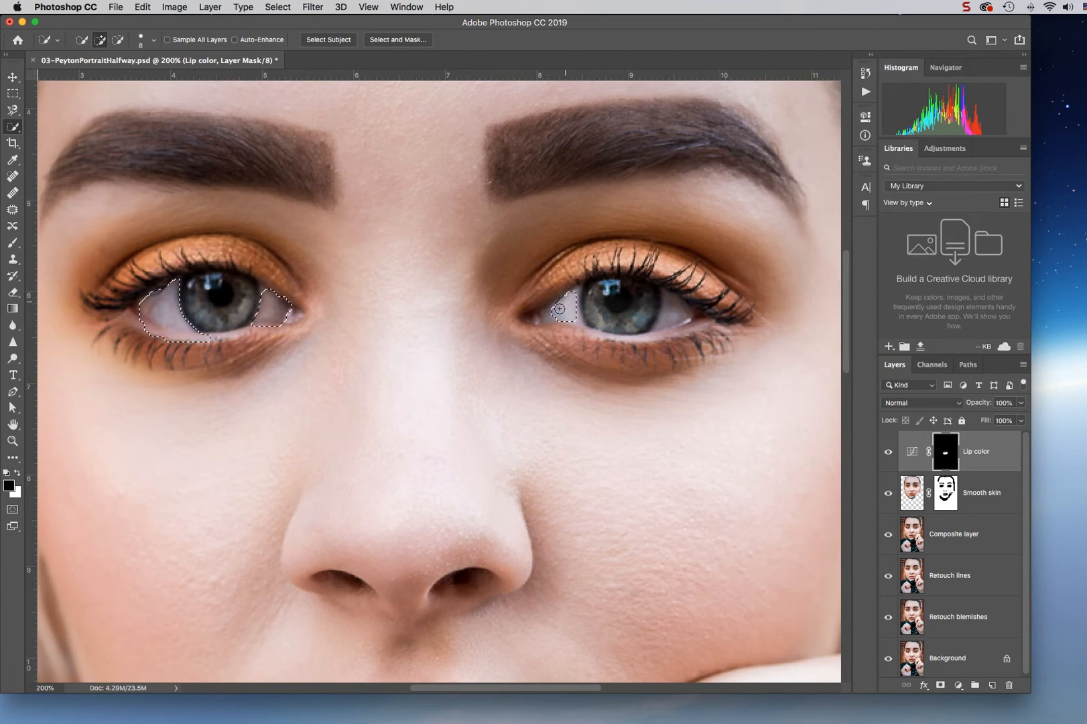
pyautogui.moveTo(661, 323); pyautogui.dragTo(673, 298)
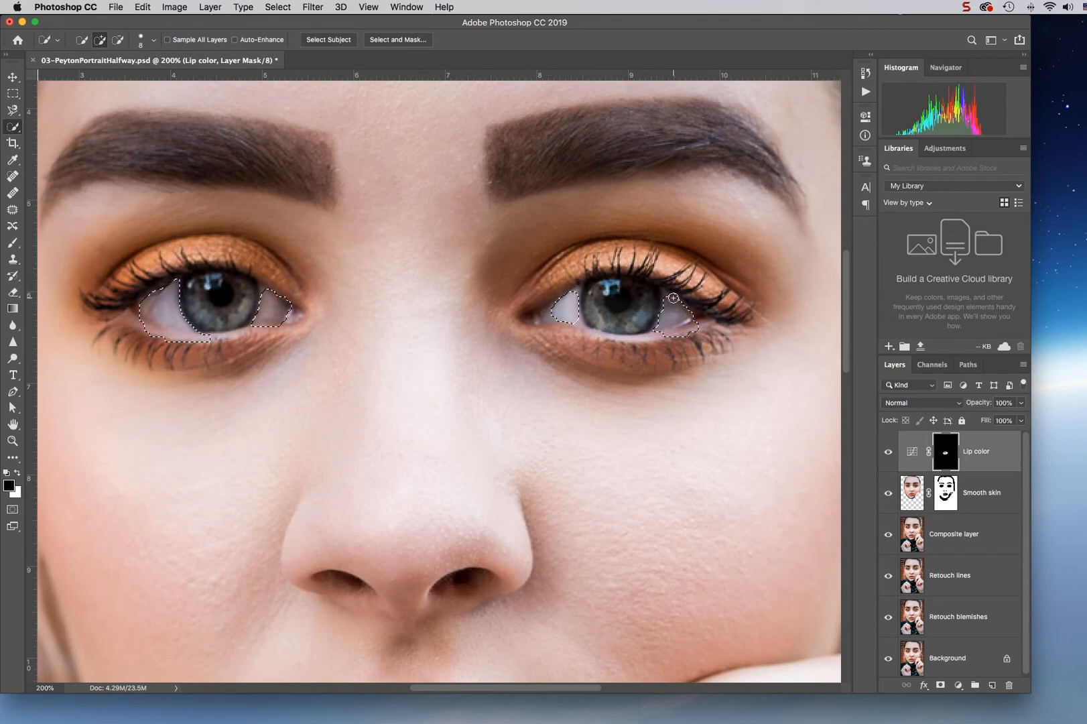
pyautogui.press('super+z')
pyautogui.moveTo(684, 332)
pyautogui.mouseDown()
pyautogui.moveTo(669, 324)
pyautogui.moveTo(680, 312)
pyautogui.mouseUp()
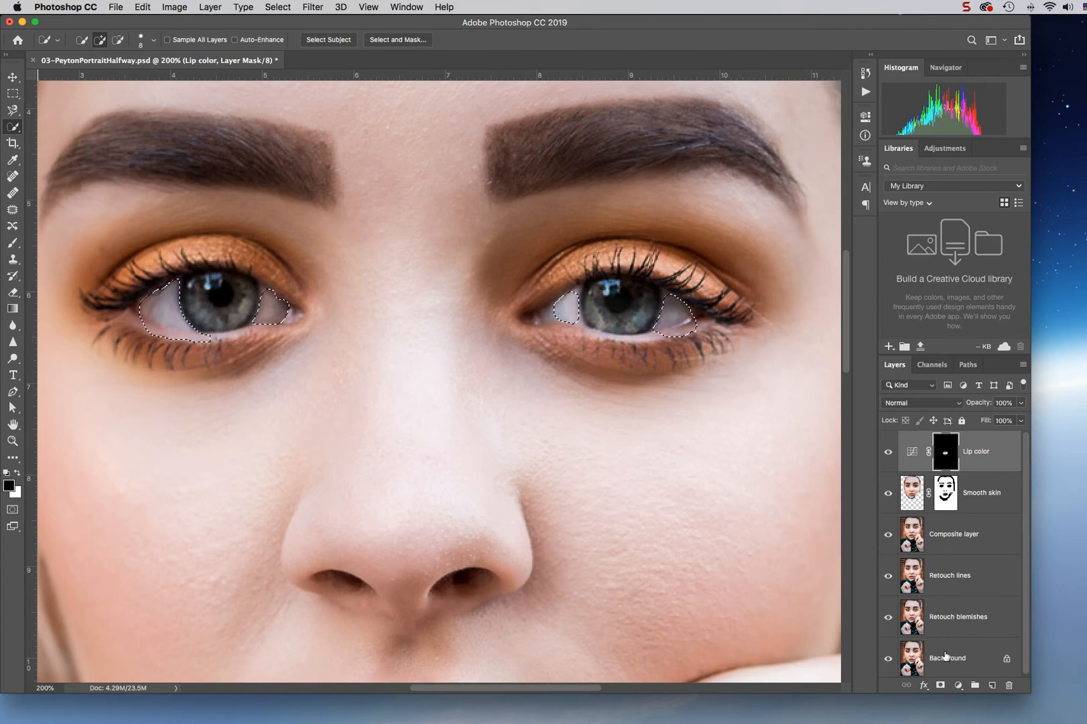
# Add a Hue/Saturation adjustment layer for the selected eye whites with Saturation -51 and Lightness +15.
pyautogui.click(959, 685)
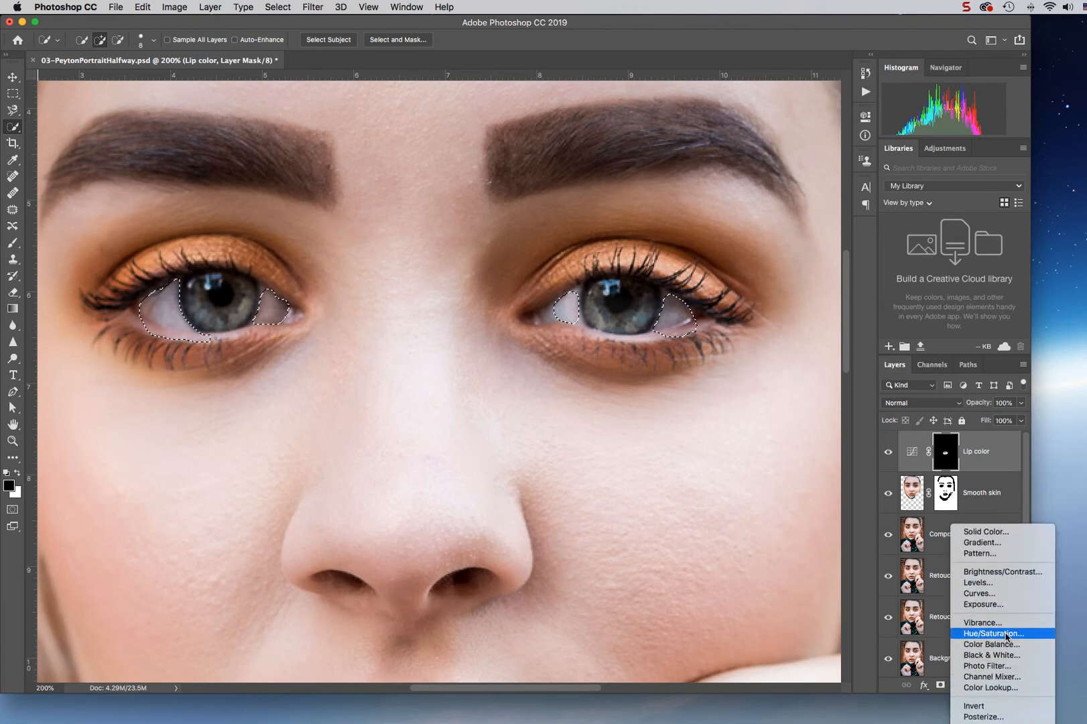
pyautogui.click(1006, 635)
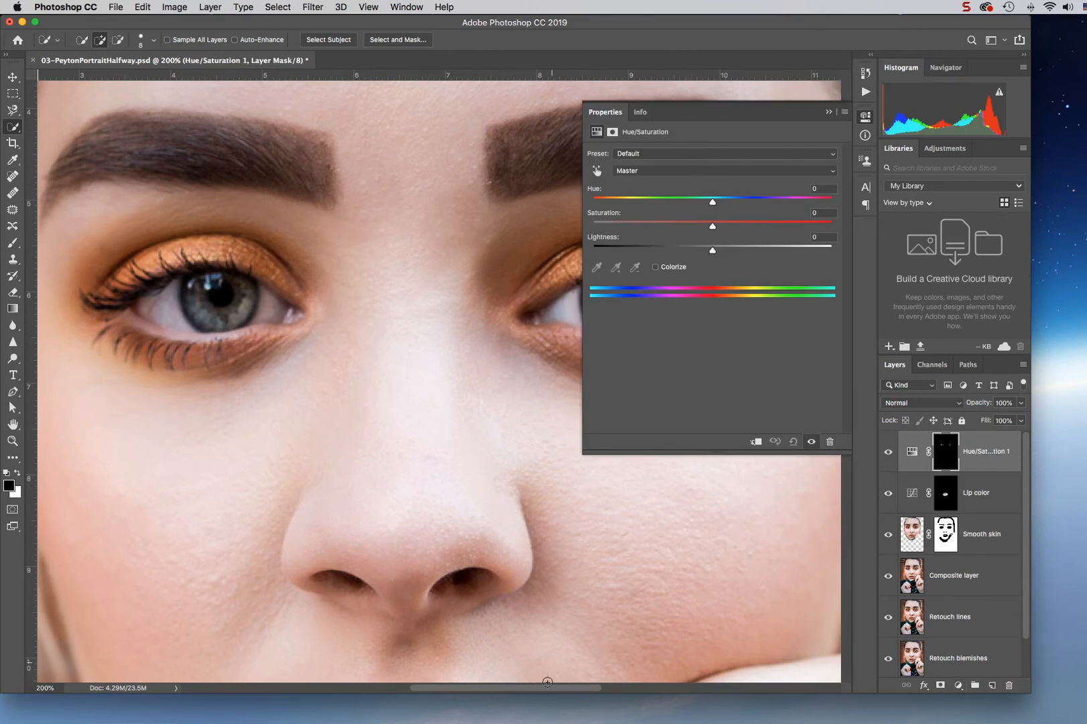
pyautogui.moveTo(541, 687); pyautogui.dragTo(570, 693)
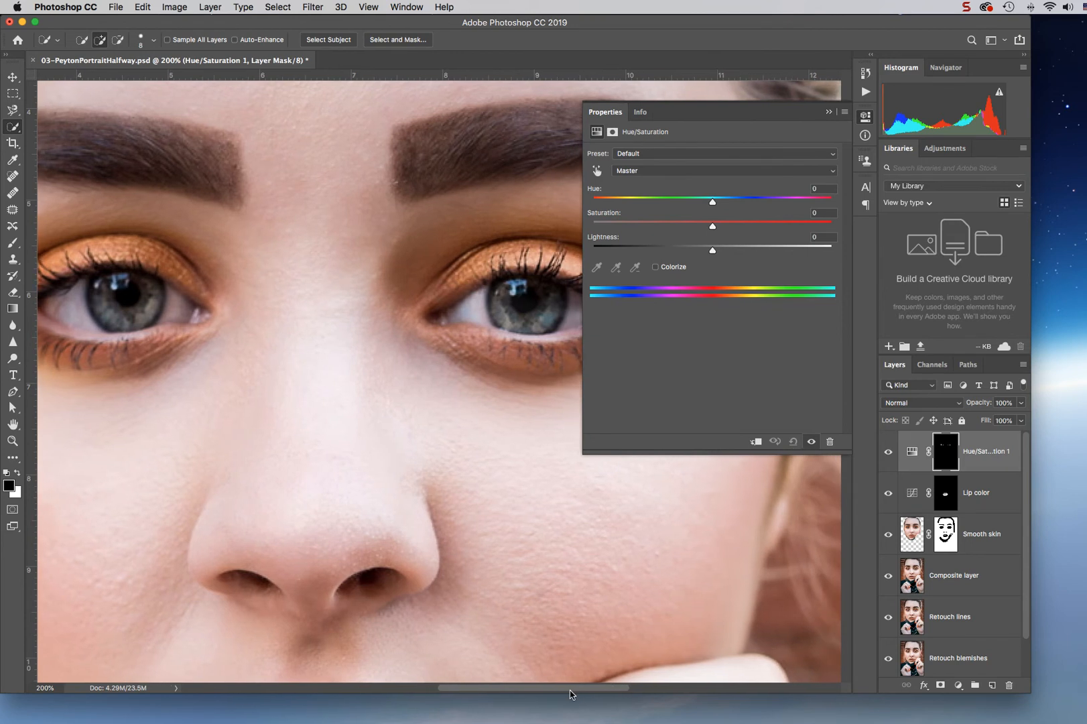
pyautogui.moveTo(713, 228); pyautogui.dragTo(652, 233)
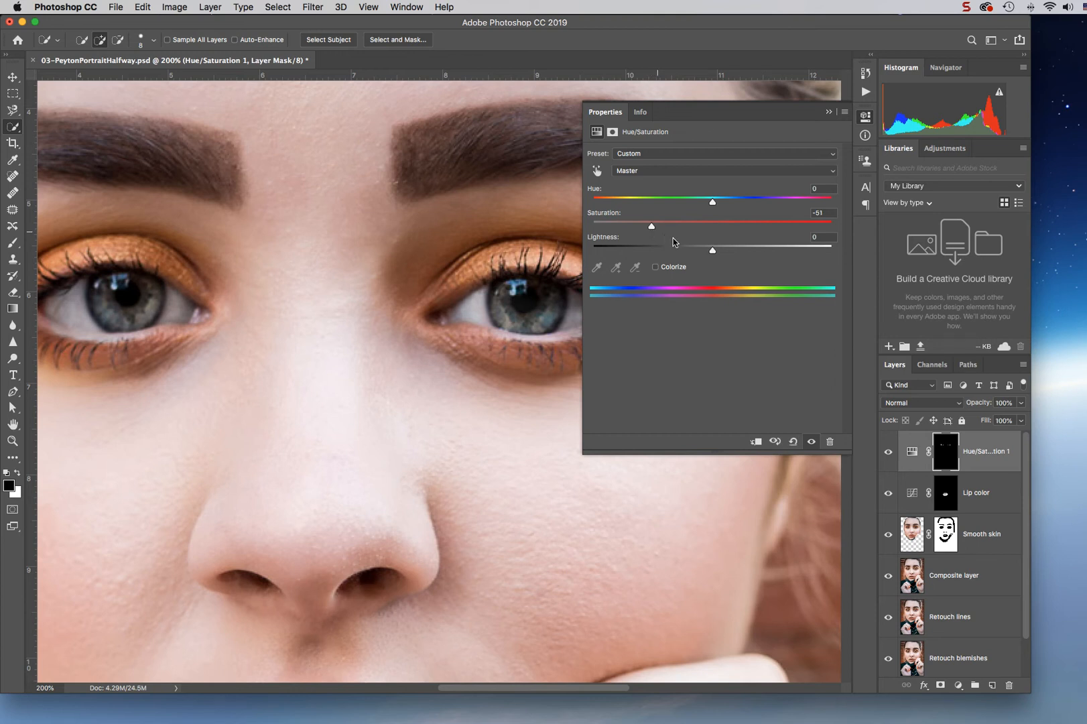
pyautogui.moveTo(716, 253); pyautogui.dragTo(726, 255)
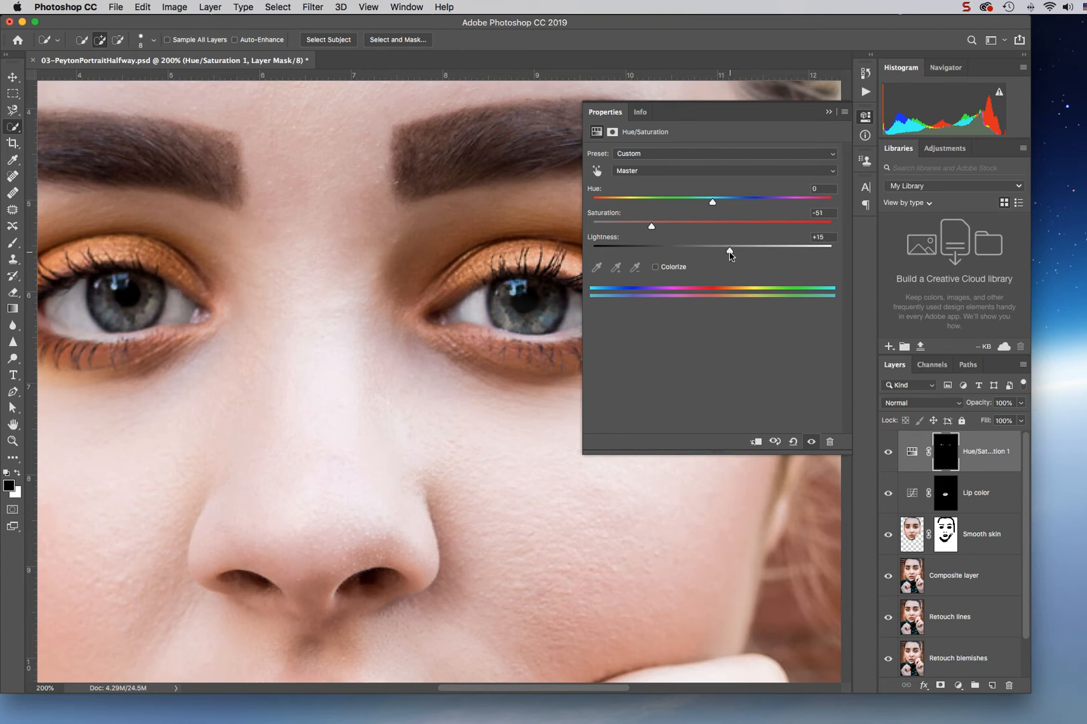
# Show the eye-white mask as a red overlay and paint out its spill below the outer white of the image's right eye, using a 15 px black brush.
pyautogui.click(829, 111)
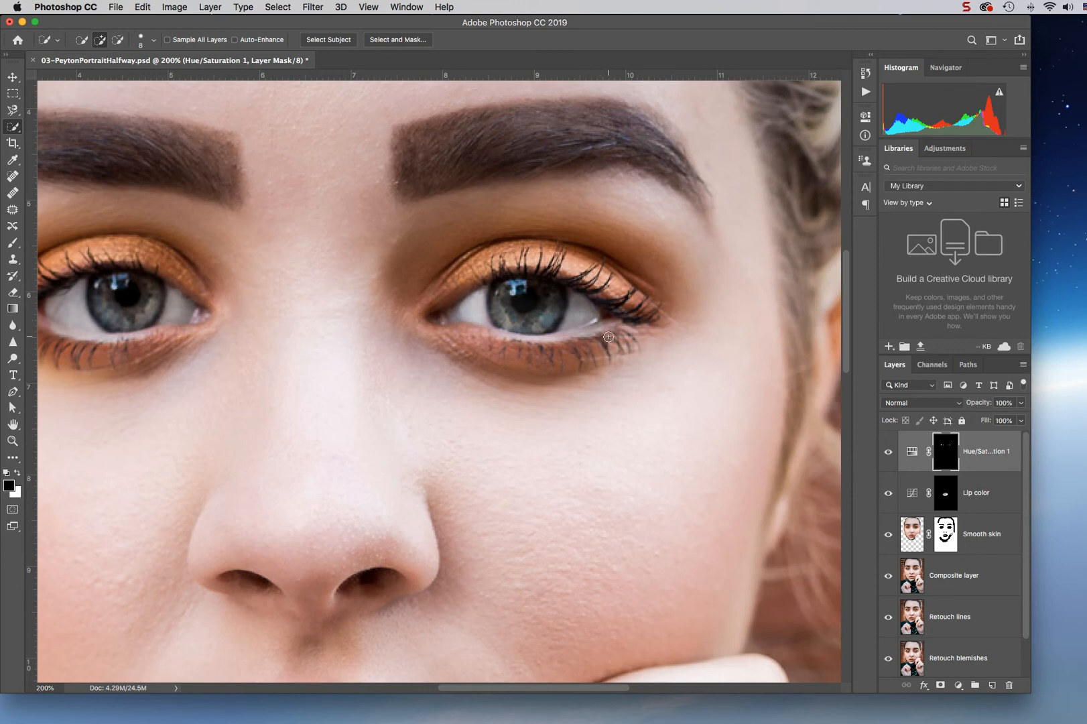
pyautogui.press('super+plus')
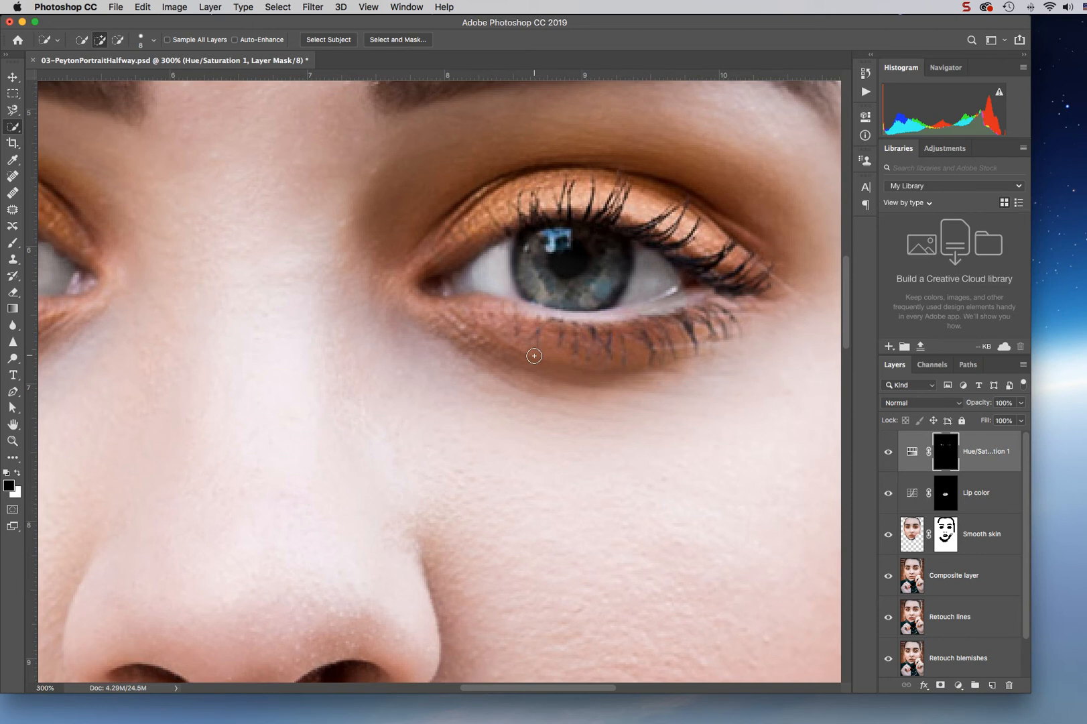
pyautogui.press('\\')
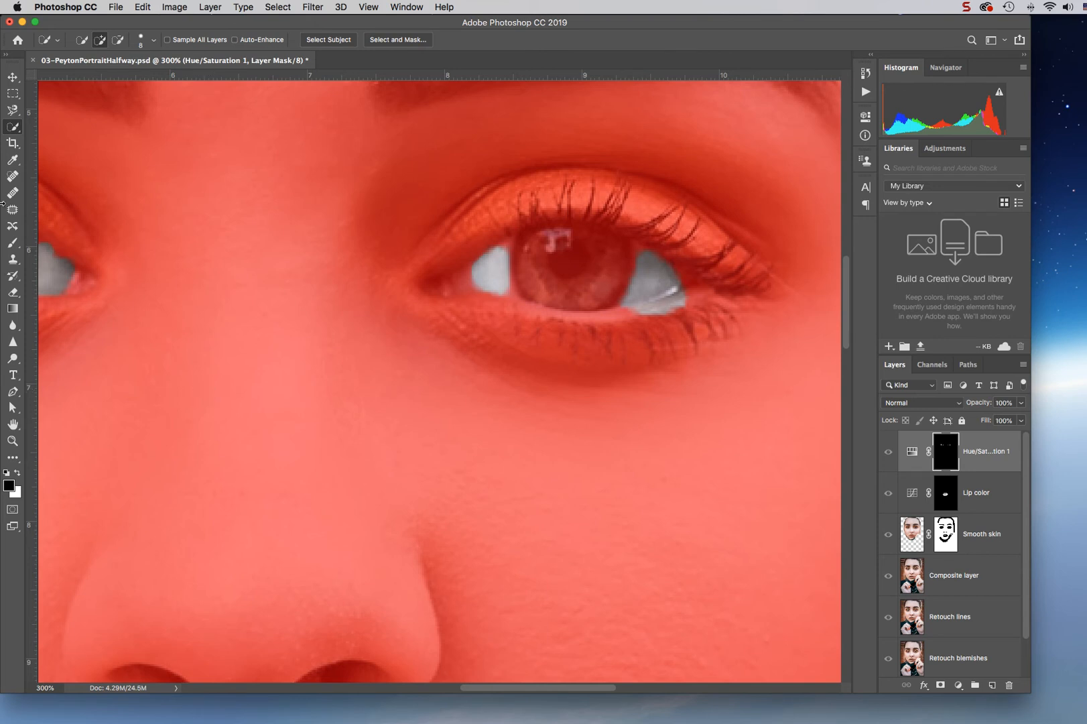
pyautogui.moveTo(13, 242); pyautogui.dragTo(49, 247)
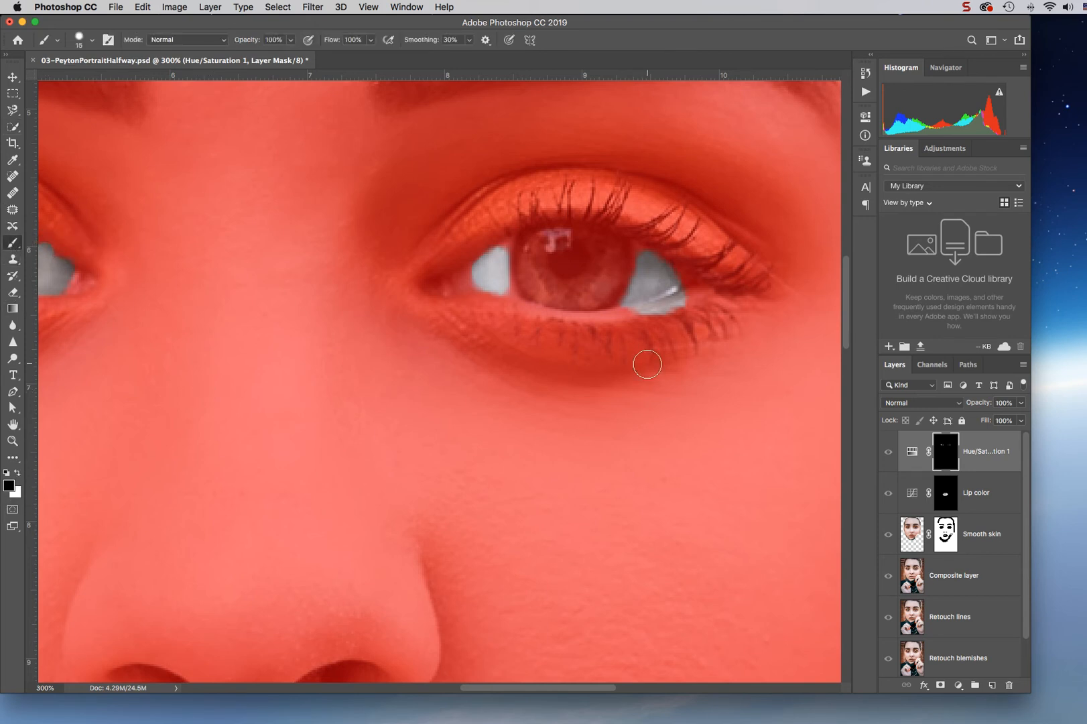
pyautogui.moveTo(648, 317); pyautogui.dragTo(691, 303)
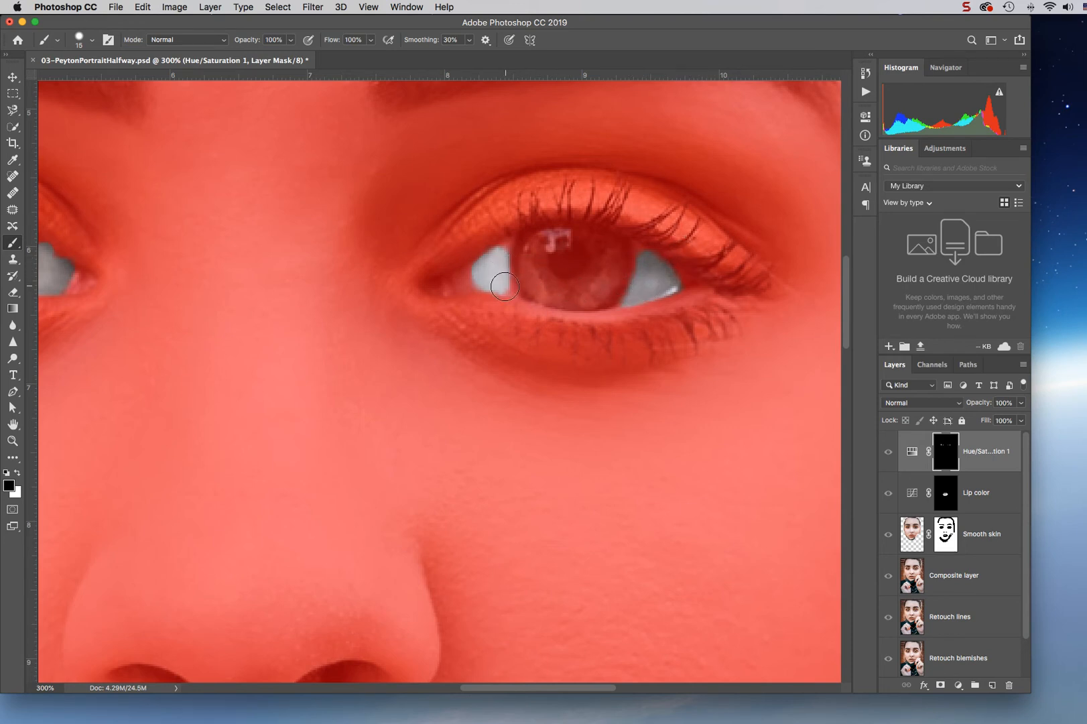
# Extend the mask in white along the inner white of the image's right eye and trim it off the iris with a 9 px black brush.
pyautogui.click(18, 473)
pyautogui.moveTo(516, 295); pyautogui.dragTo(514, 305)
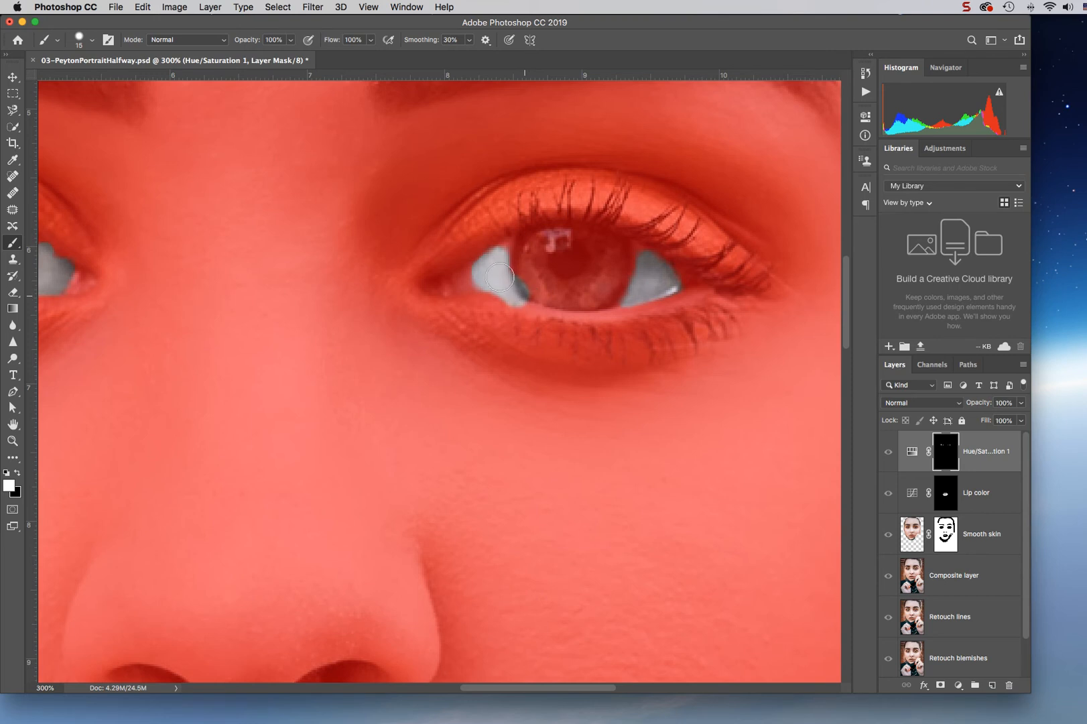
pyautogui.moveTo(521, 296); pyautogui.dragTo(525, 298)
pyautogui.press('x')
pyautogui.press('[')
pyautogui.press('[')
pyautogui.moveTo(520, 272)
pyautogui.mouseDown()
pyautogui.moveTo(531, 294)
pyautogui.moveTo(554, 302)
pyautogui.mouseUp()
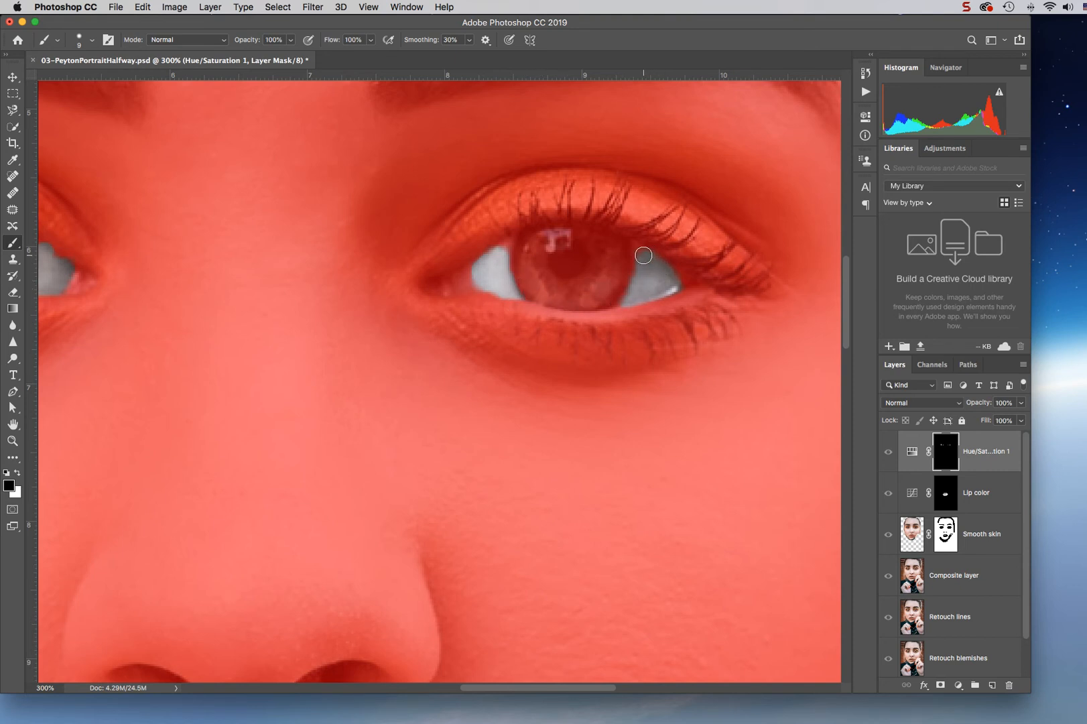
# Extend the mask to the upper edge of the inner white beside the iris in the image's right eye.
pyautogui.press('x')
pyautogui.press('x')
pyautogui.press('x')
pyautogui.moveTo(503, 249); pyautogui.dragTo(519, 233)
pyautogui.press('x')
# Paint out the mask spill along the lower lid and inner corner of the image's left eye with black.
pyautogui.moveTo(609, 690); pyautogui.dragTo(508, 676)
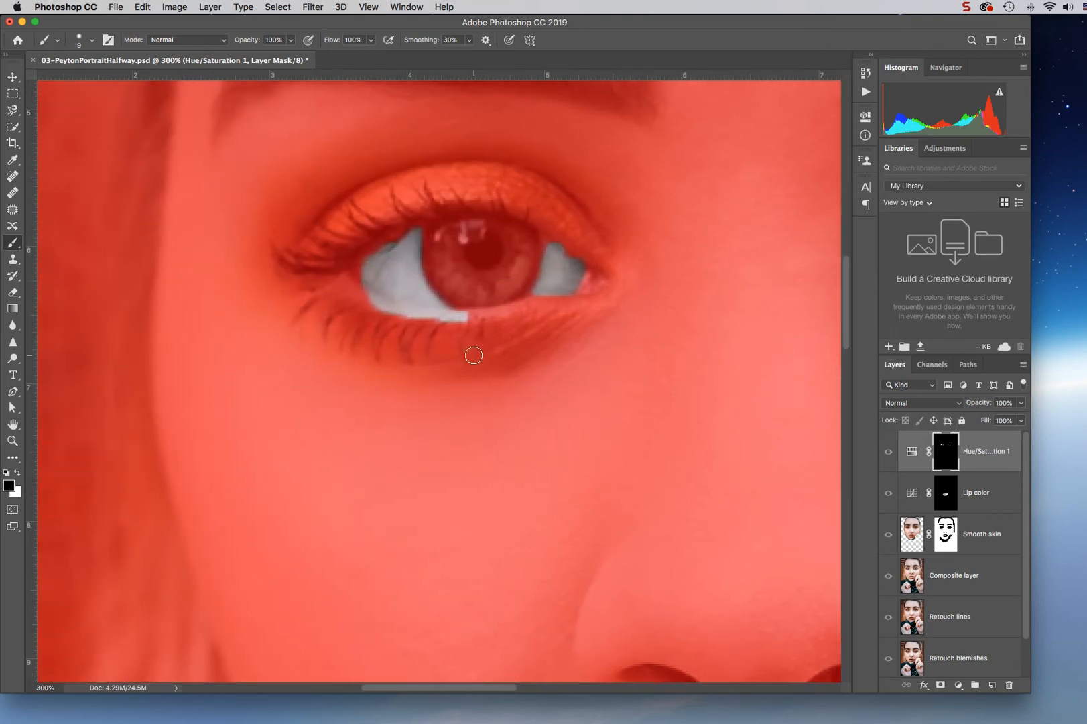
pyautogui.moveTo(470, 319); pyautogui.dragTo(406, 322)
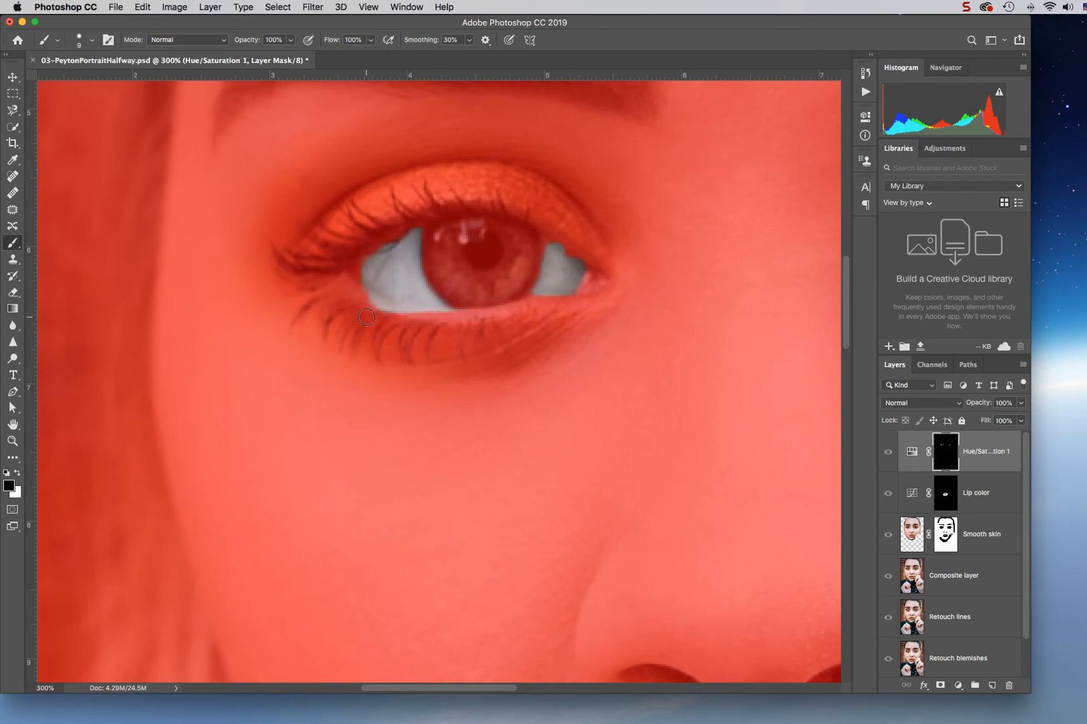
pyautogui.moveTo(550, 303); pyautogui.dragTo(590, 294)
pyautogui.moveTo(370, 303); pyautogui.dragTo(403, 320)
# Refine the mask around the iris and outer corner of the image's left eye, comparing with and without the overlay and leaving it hidden.
pyautogui.press('\\')
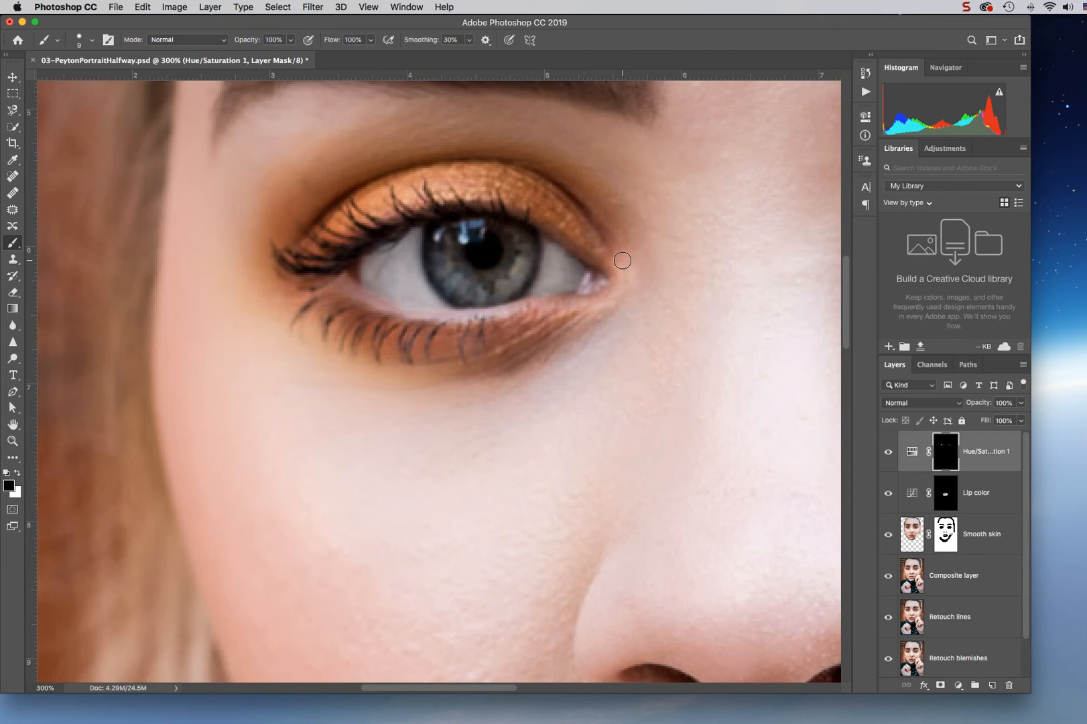
pyautogui.press('\\')
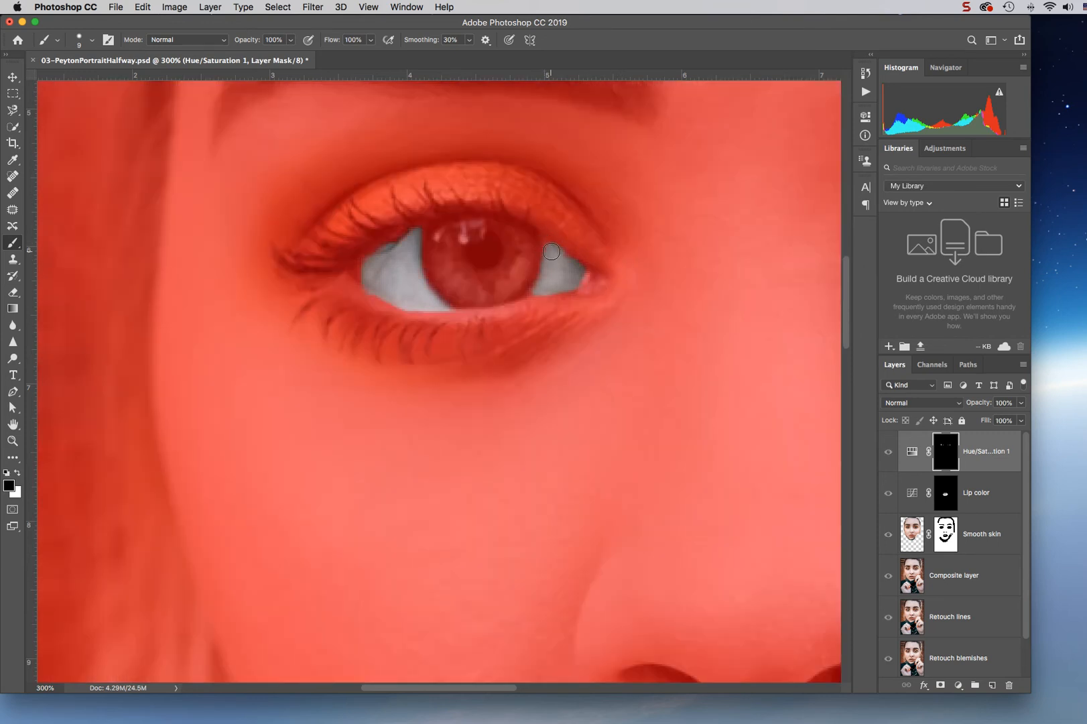
pyautogui.press('x')
pyautogui.press('x')
pyautogui.press('x')
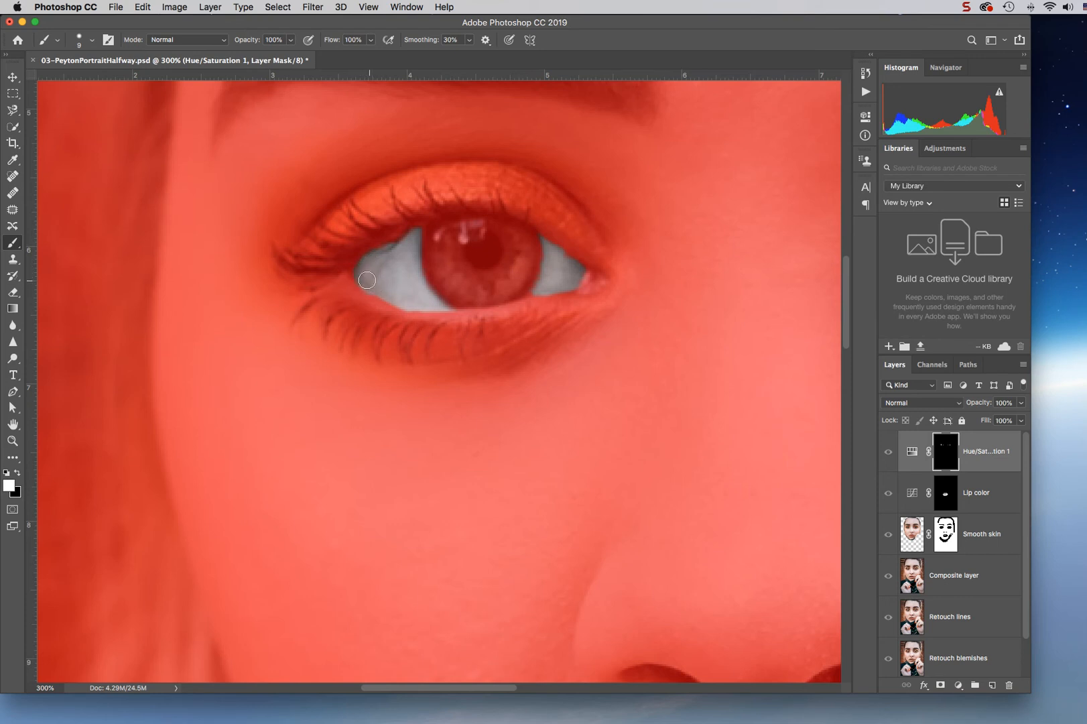
pyautogui.press('x')
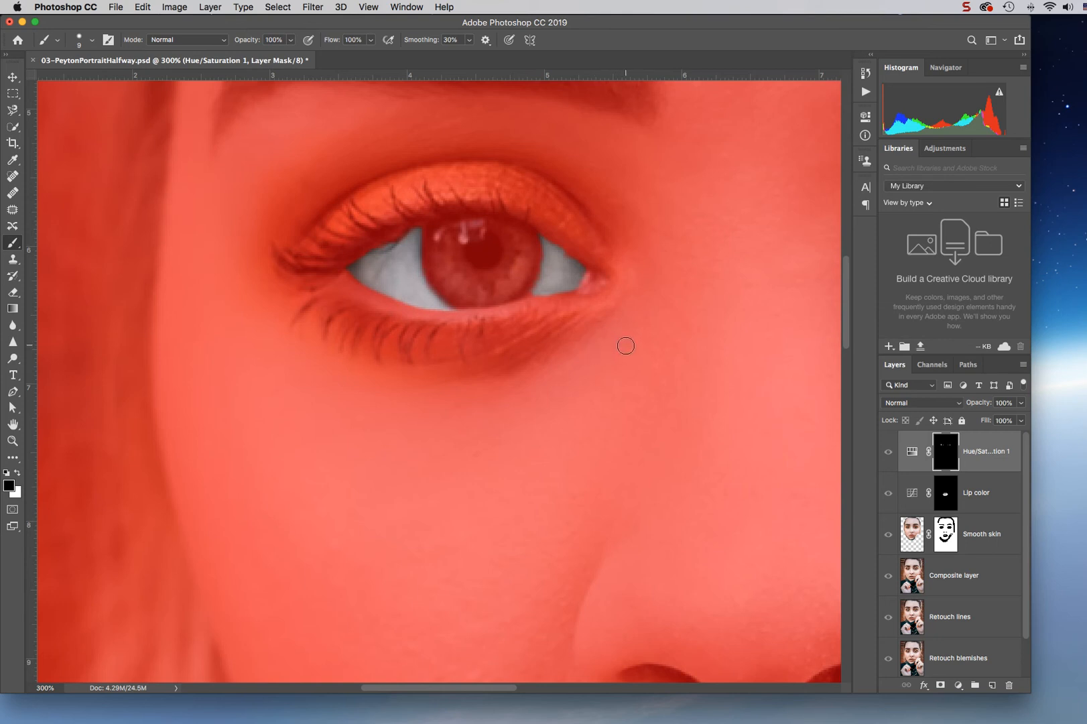
pyautogui.press('\\')
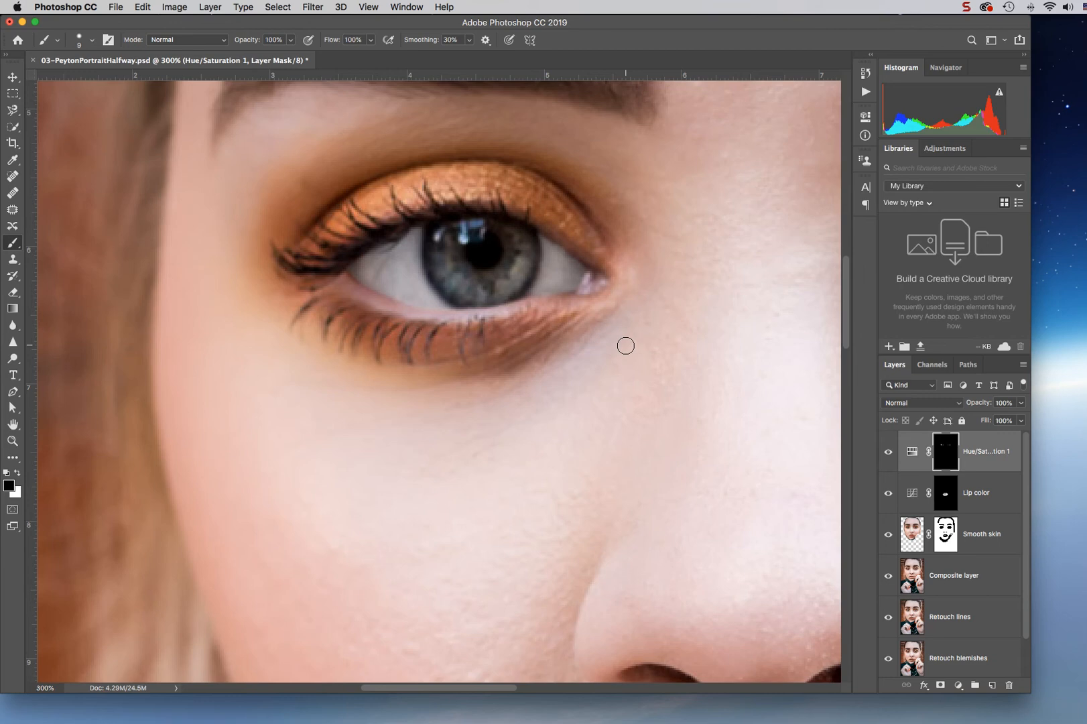
pyautogui.press('\\')
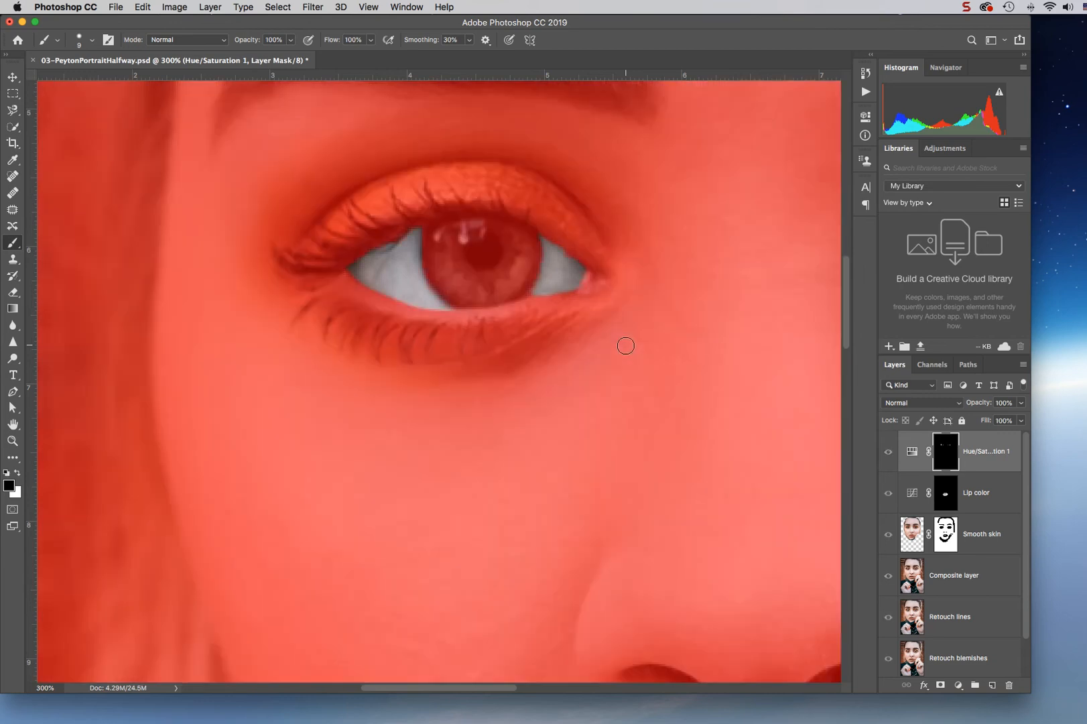
pyautogui.press('\\')
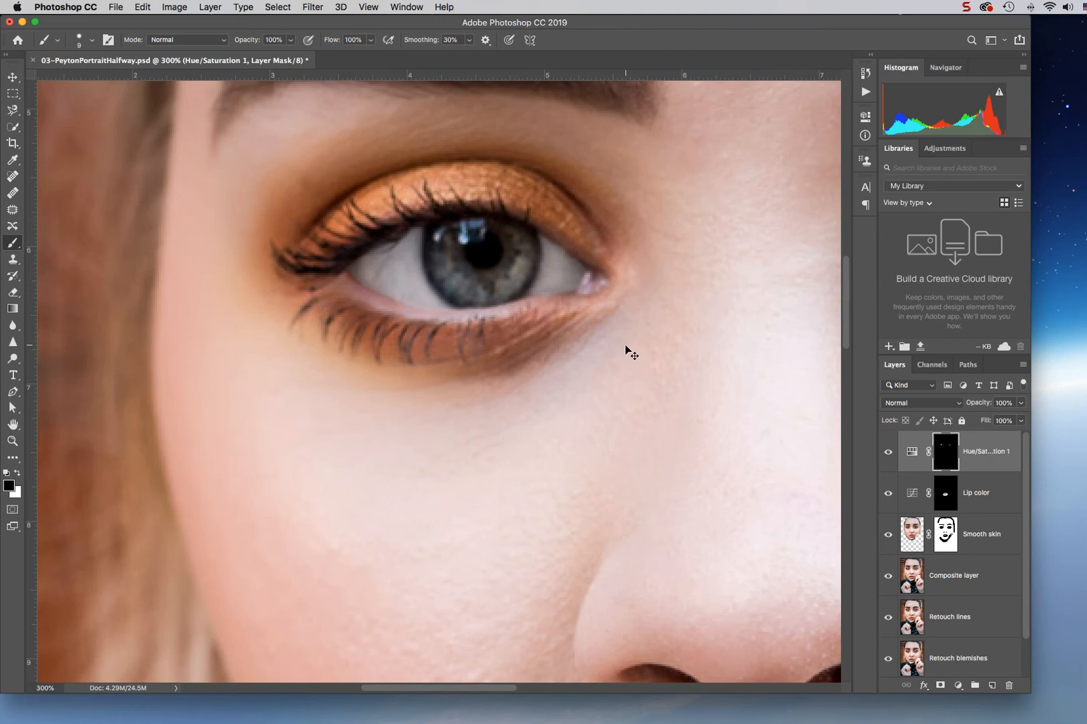
# Fine-tune the Lightness and Saturation of the eye-white Hue/Saturation layer while viewing the whole portrait.
pyautogui.press('super+0')
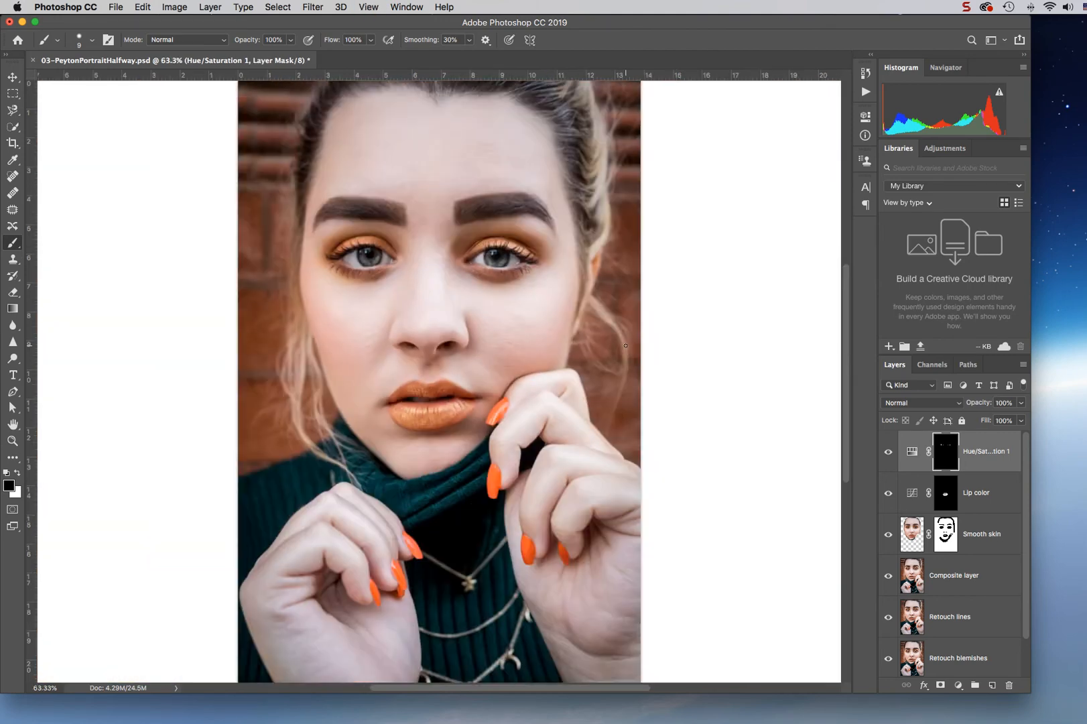
pyautogui.doubleClick(913, 454)
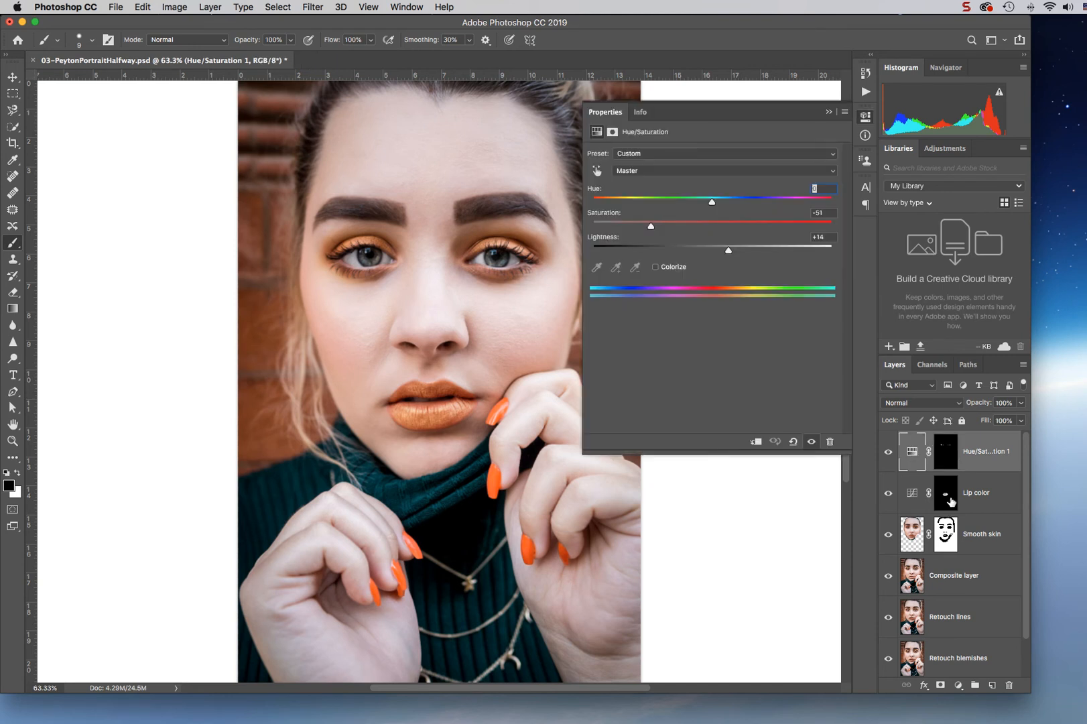
pyautogui.moveTo(731, 250)
pyautogui.mouseDown()
pyautogui.moveTo(785, 256)
pyautogui.moveTo(735, 256)
pyautogui.mouseUp()
pyautogui.moveTo(654, 229)
pyautogui.mouseDown()
pyautogui.moveTo(695, 233)
pyautogui.moveTo(658, 231)
pyautogui.mouseUp()
pyautogui.click(828, 113)
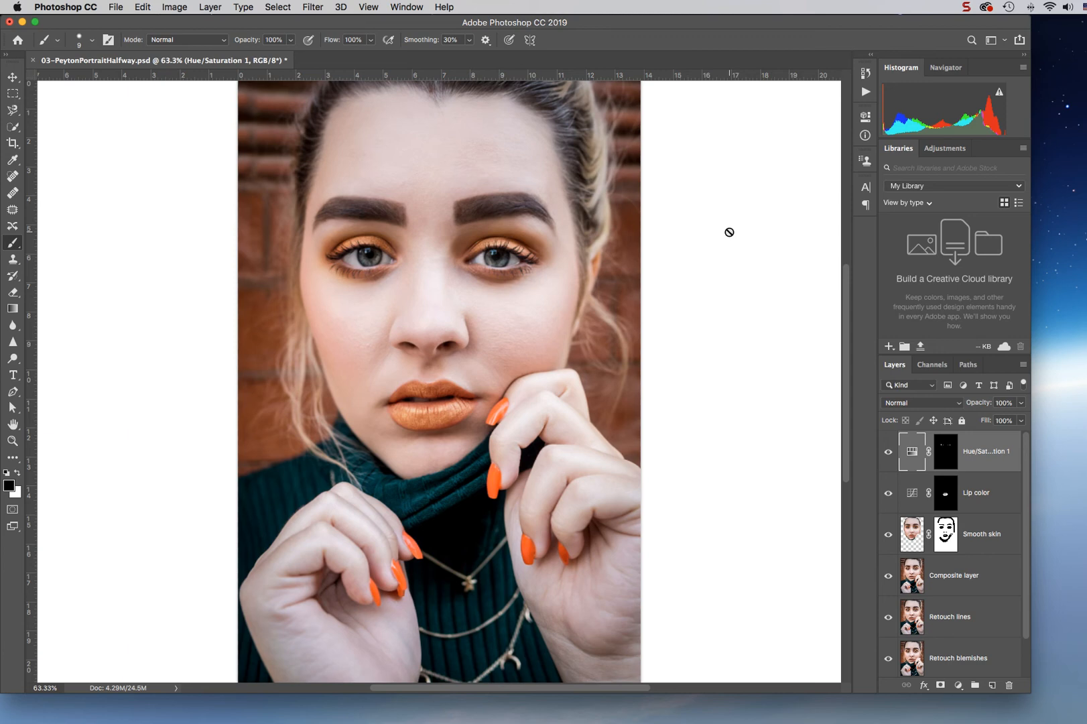
# Enter Quick Mask mode at 100% view and set a 60 px brush with reduced hardness.
pyautogui.press('super+1')
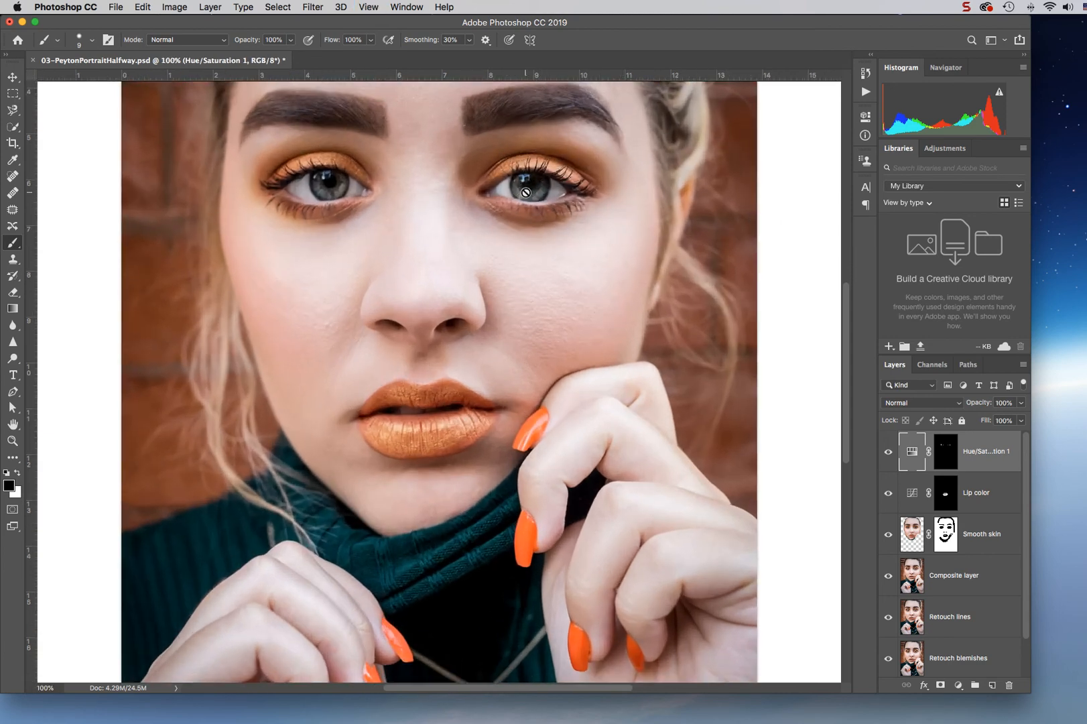
pyautogui.click(13, 510)
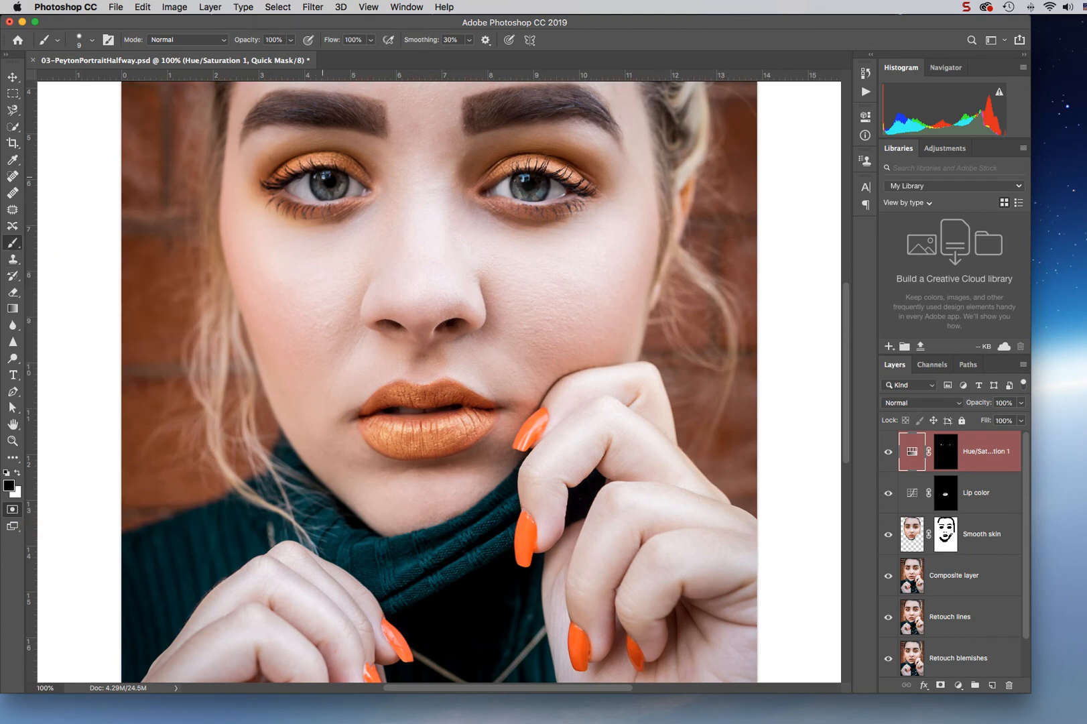
pyautogui.press(']')
pyautogui.press(']')
pyautogui.press(']')
pyautogui.press(']')
pyautogui.press(']')
pyautogui.click(92, 39)
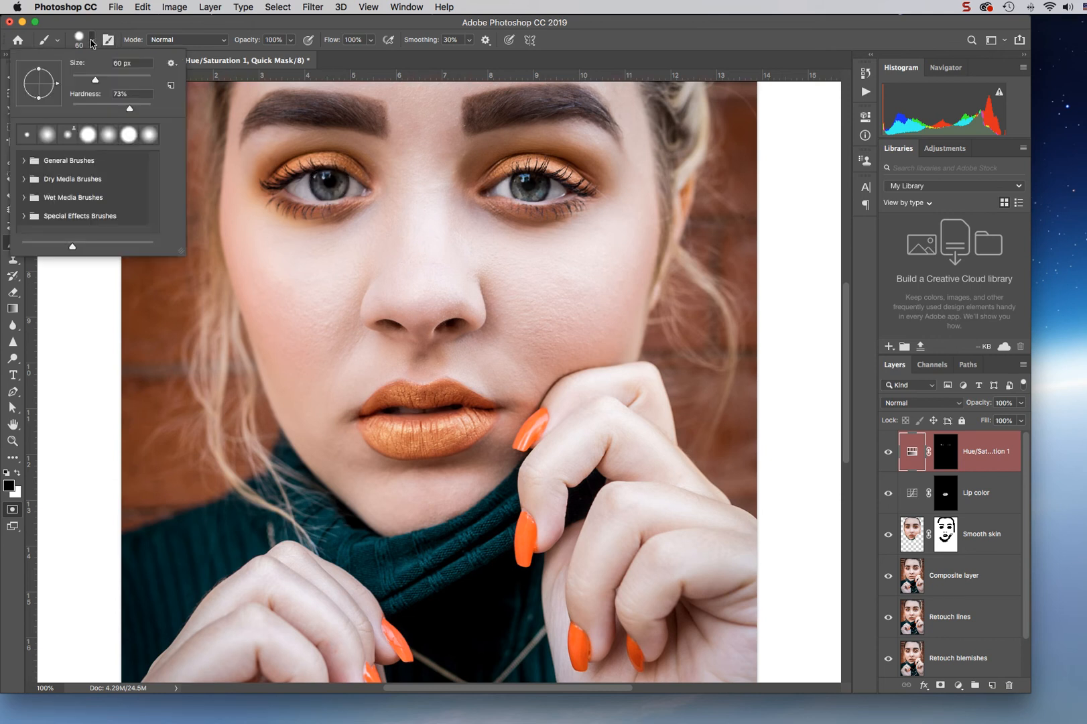
pyautogui.click(116, 105)
pyautogui.press('Return')
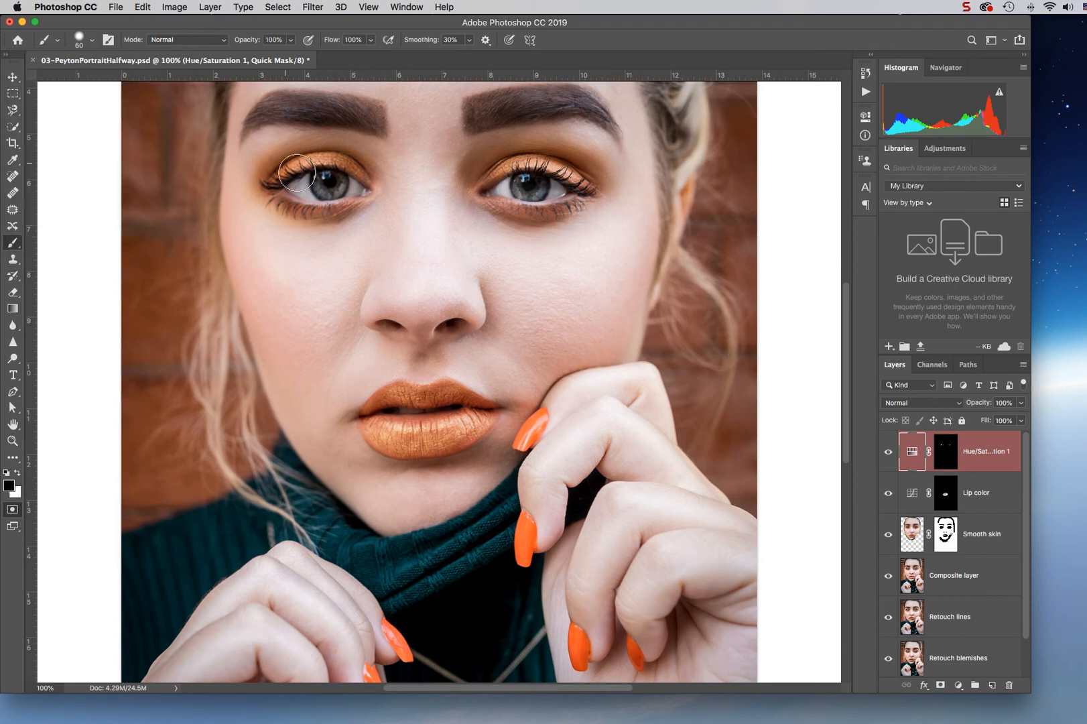
# Paint the Quick Mask over both irises, using a 60 px brush for the image's left eye and 70 px for the right.
pyautogui.click(329, 184)
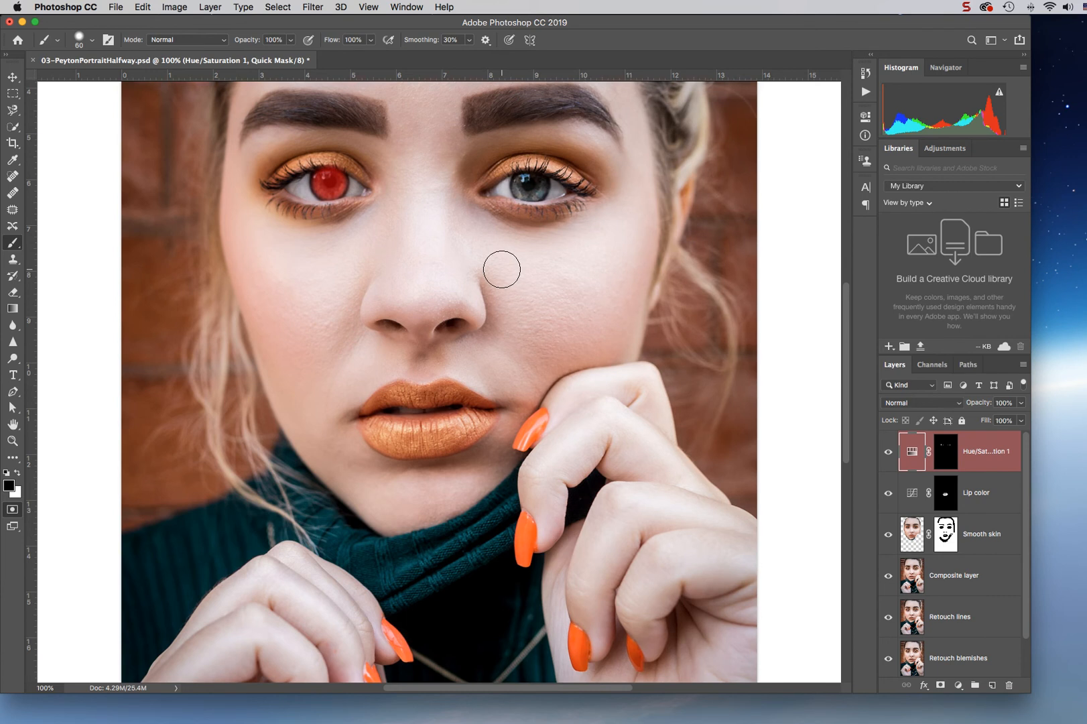
pyautogui.press(']')
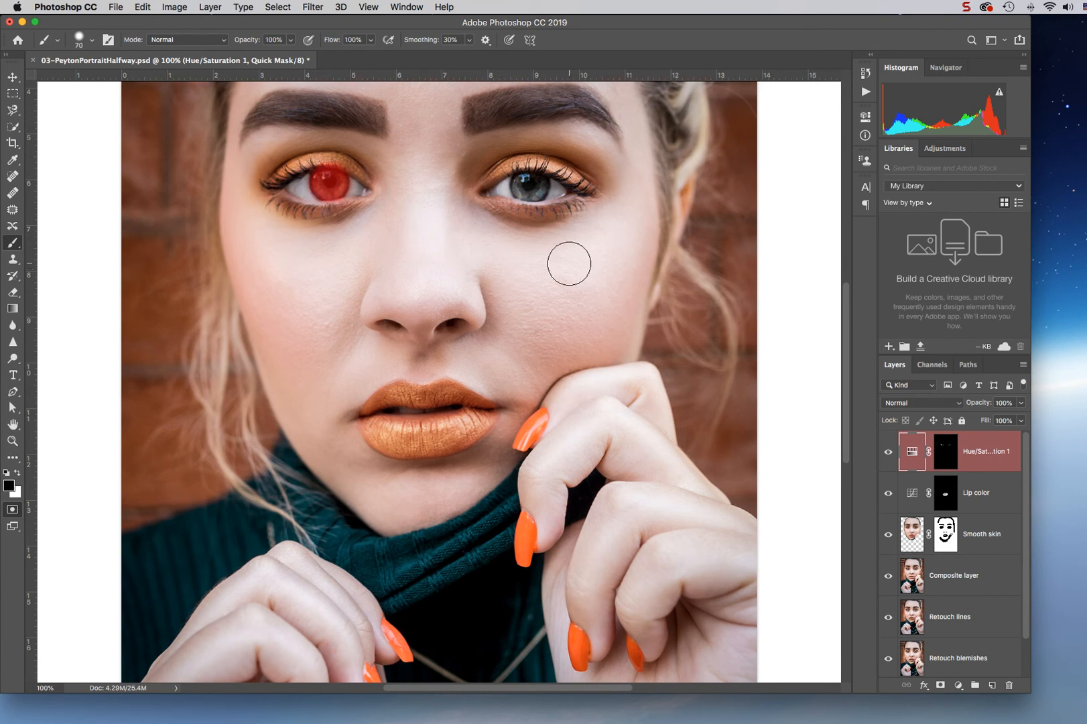
pyautogui.click(530, 185)
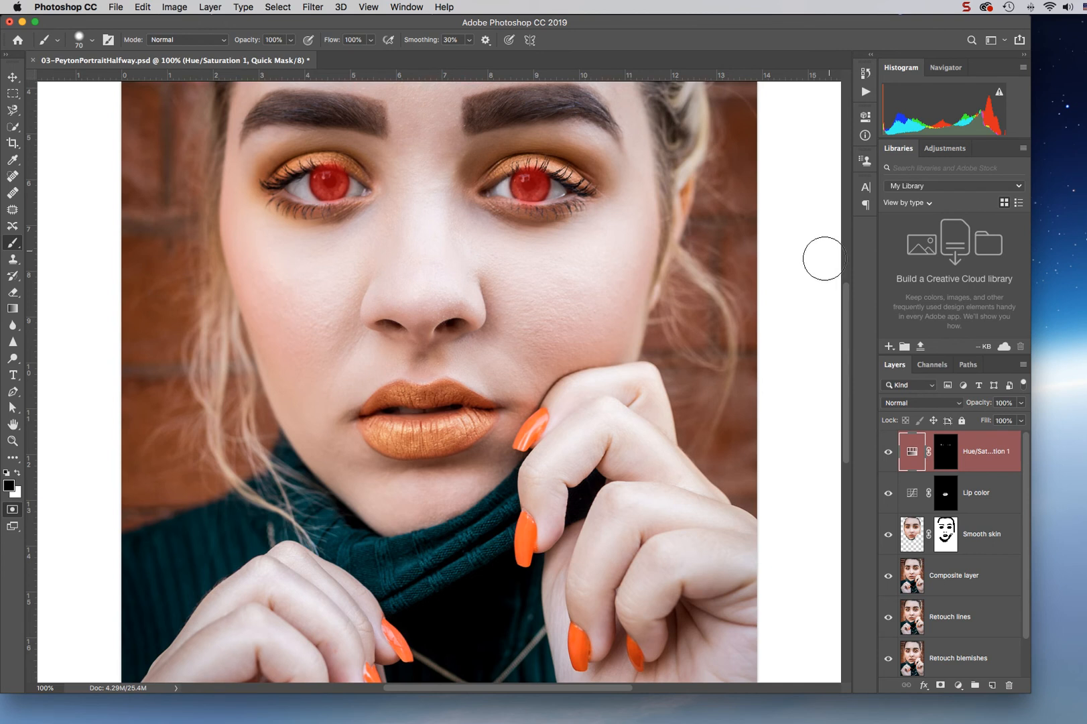
# Clean up the Quick Mask where it overlaps the upper lids with a 25 px white brush and convert it to a selection.
pyautogui.press('[')
pyautogui.press('[')
pyautogui.press('[')
pyautogui.press('[')
pyautogui.press('[')
pyautogui.press('x')
pyautogui.press('[')
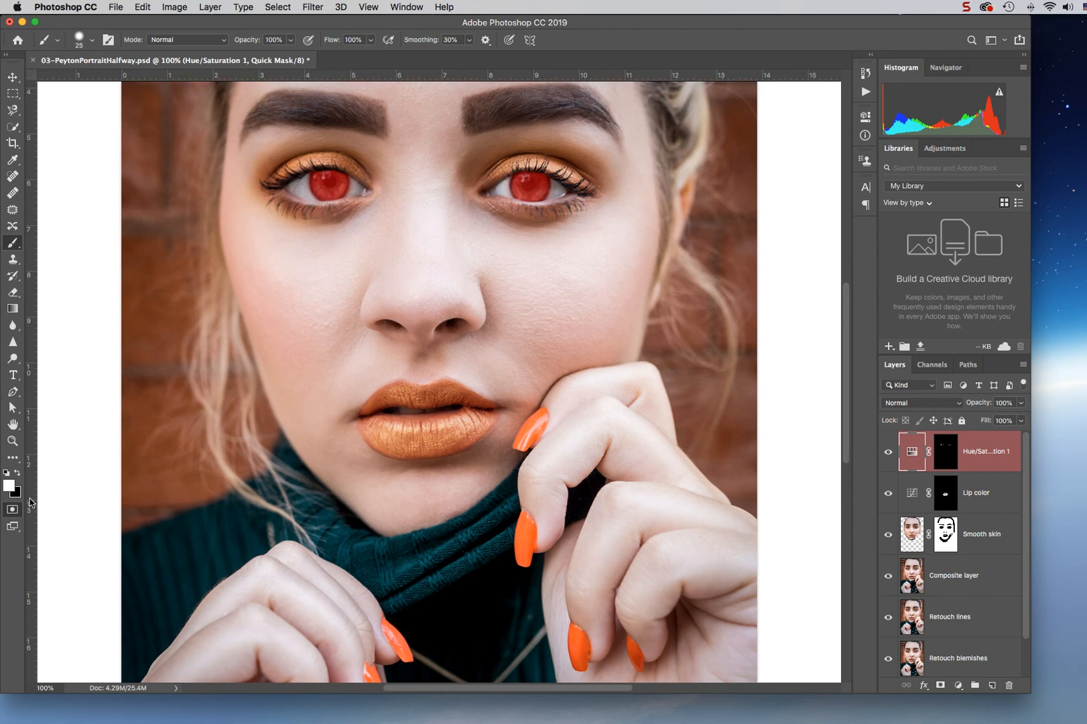
pyautogui.click(12, 509)
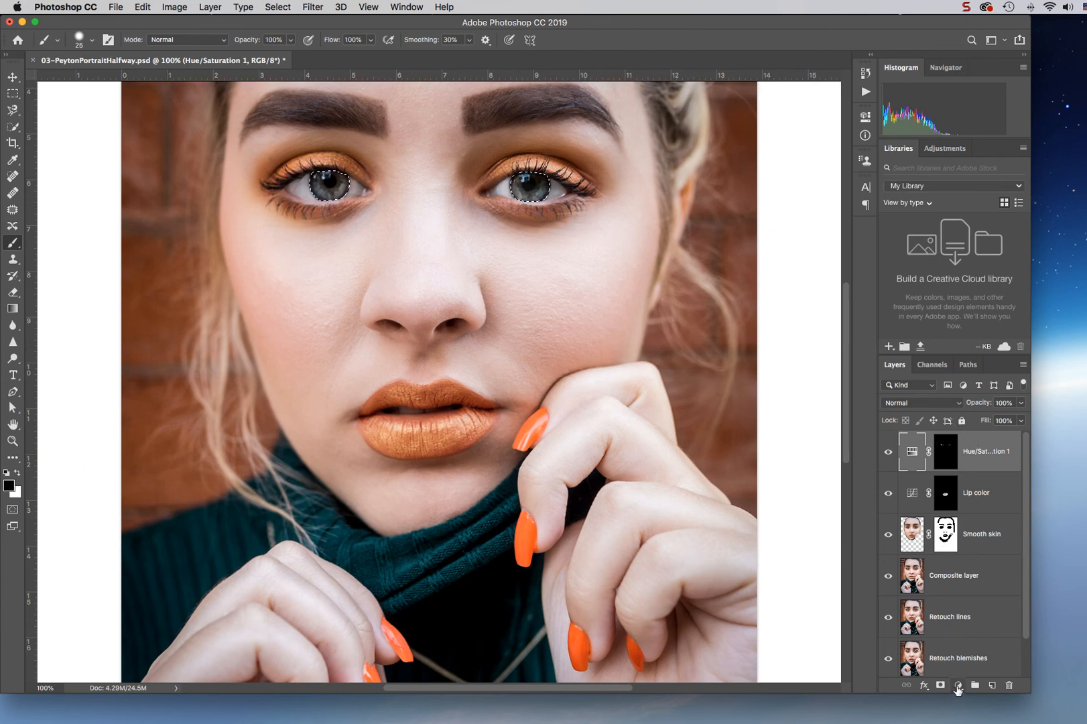
# Add a Curves adjustment layer for the selected irises and set its blending mode to Color.
pyautogui.click(959, 685)
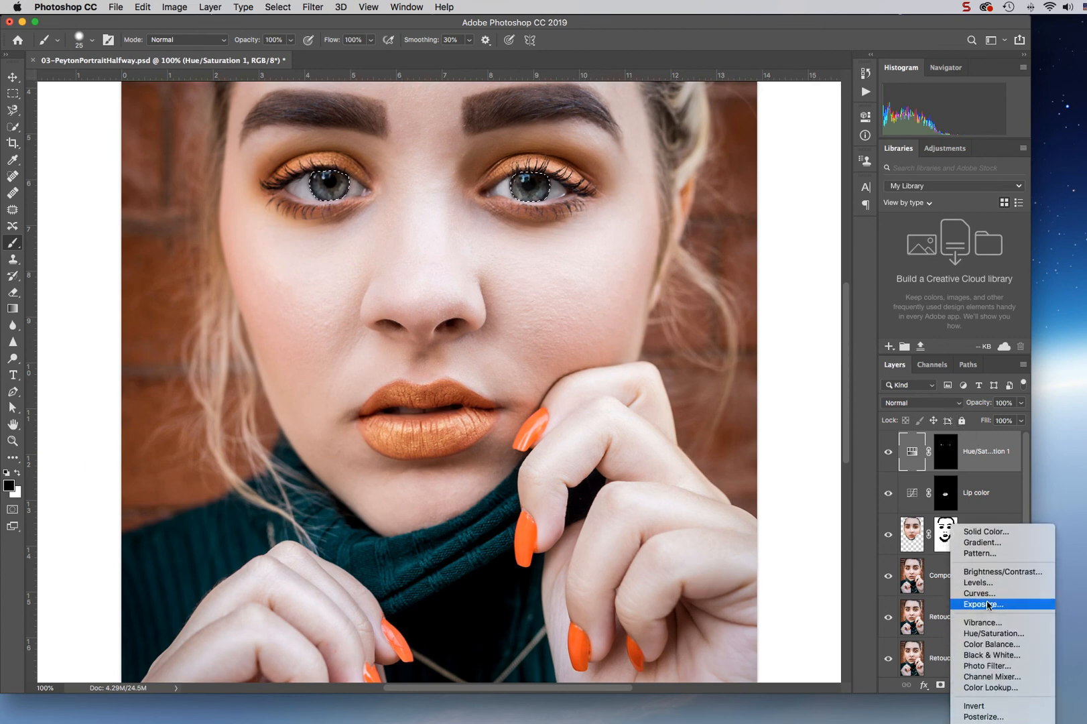
pyautogui.click(990, 594)
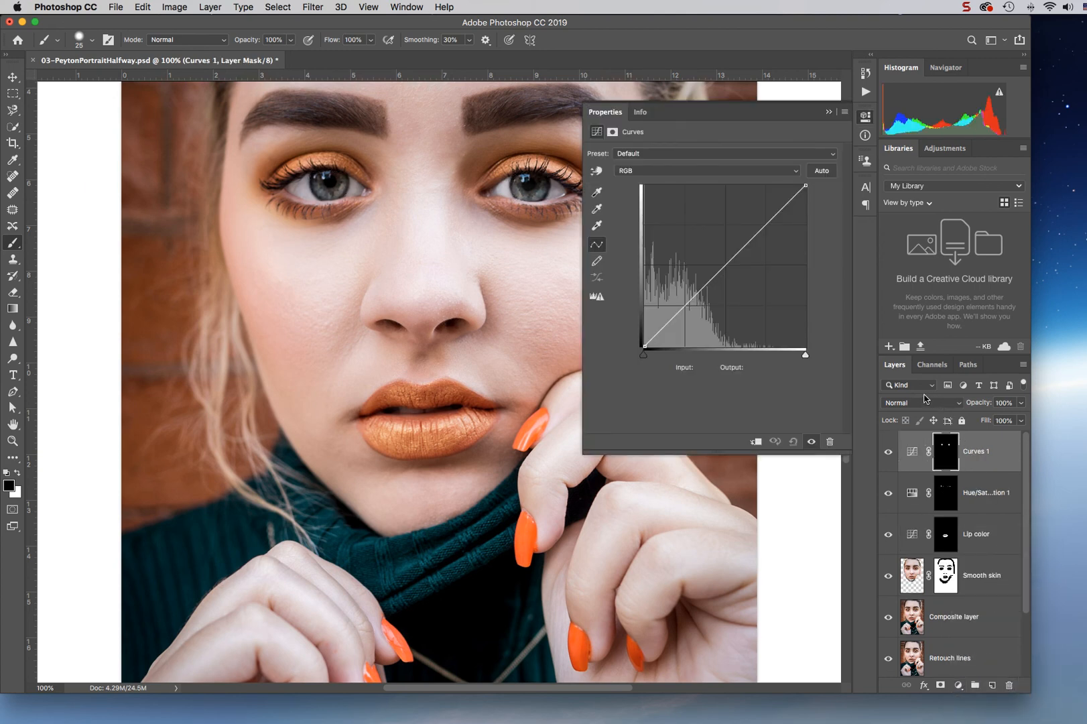
pyautogui.click(930, 403)
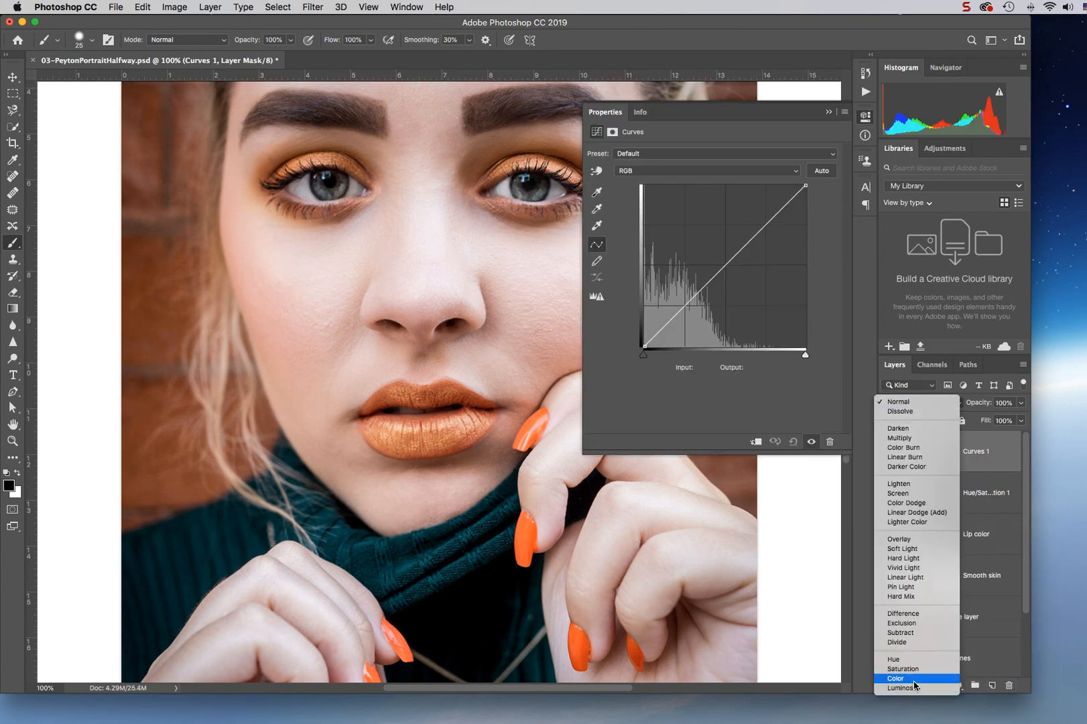
pyautogui.click(897, 650)
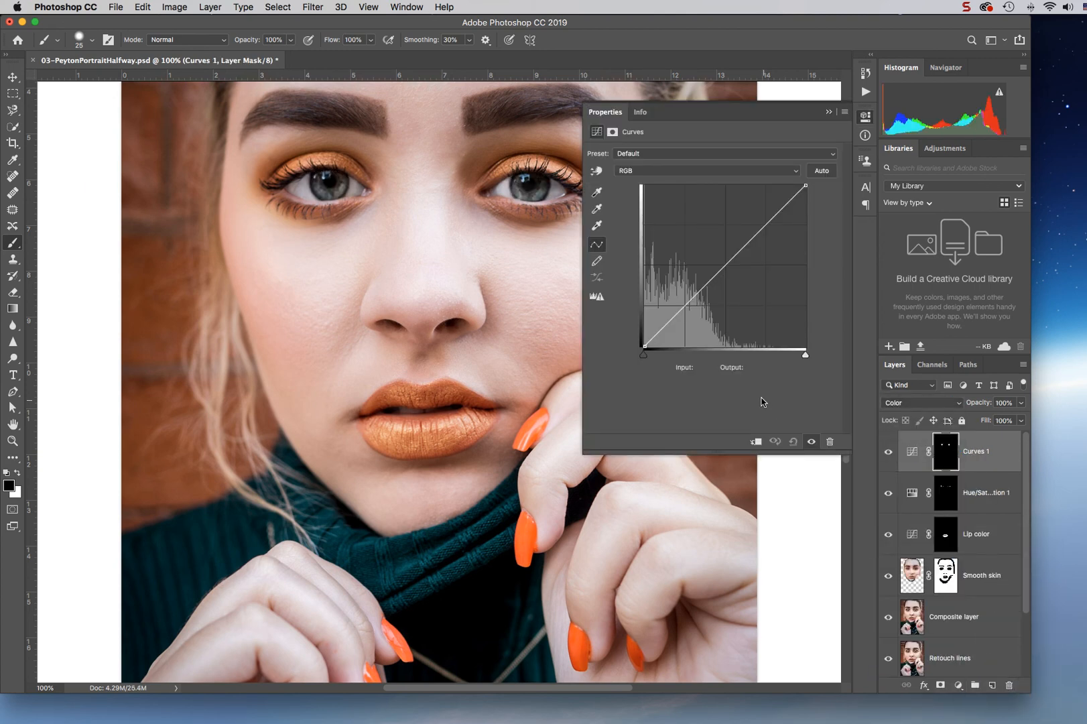
# Raise the Green channel curve of the iris layer with a point at Input 119, Output 141.
pyautogui.click(754, 176)
pyautogui.click(758, 191)
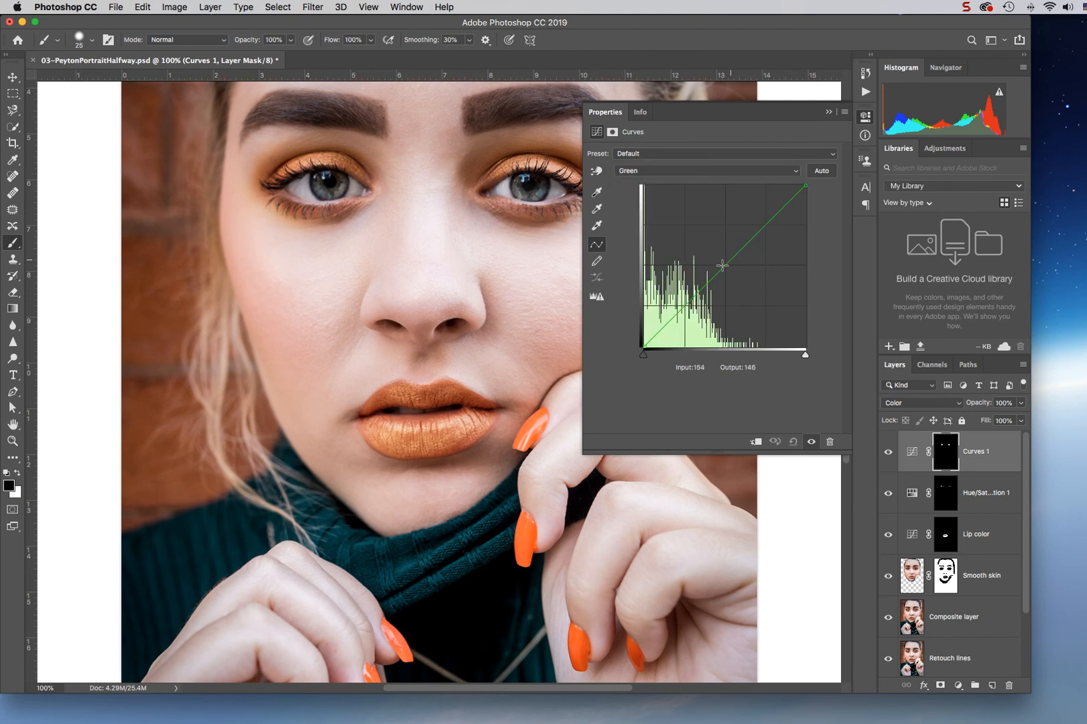
pyautogui.moveTo(723, 259); pyautogui.dragTo(704, 226)
pyautogui.moveTo(711, 234); pyautogui.dragTo(721, 255)
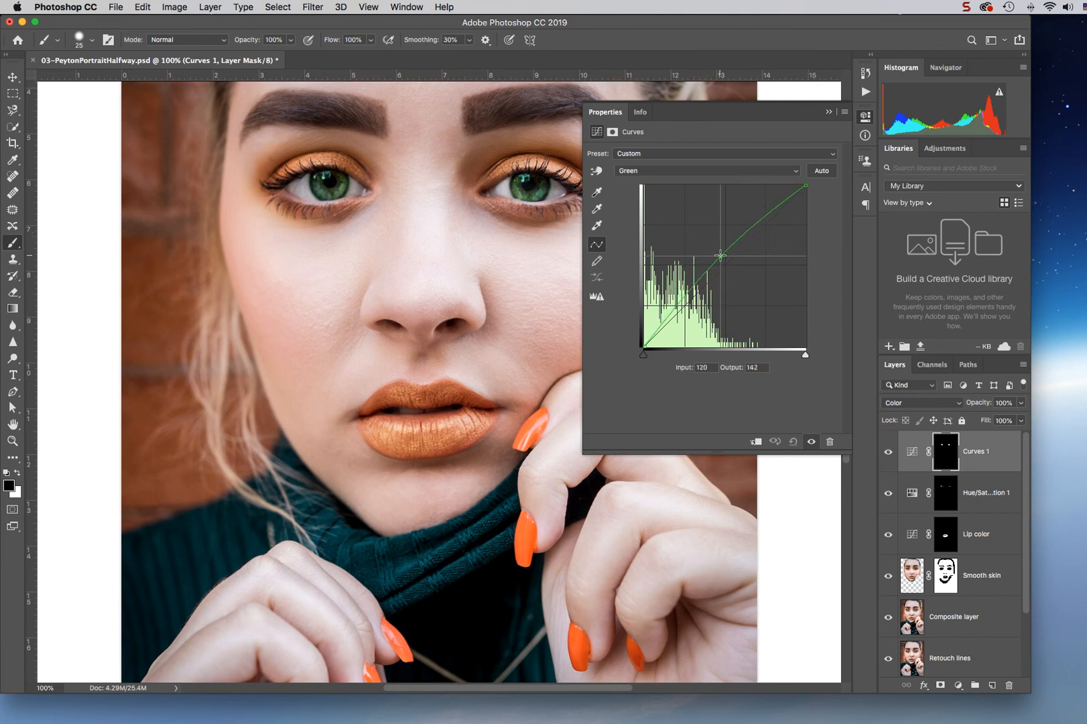
pyautogui.moveTo(720, 255); pyautogui.dragTo(720, 257)
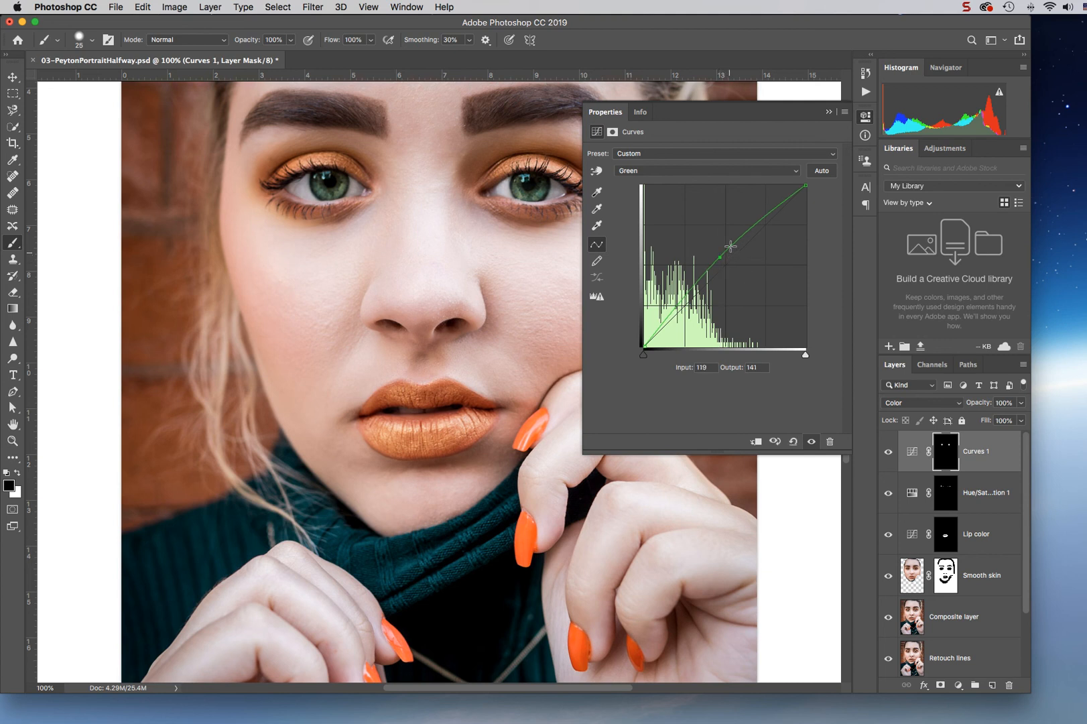
# Raise the Blue channel curve of the iris layer slightly with a point at Input 123, Output 133.
pyautogui.click(717, 175)
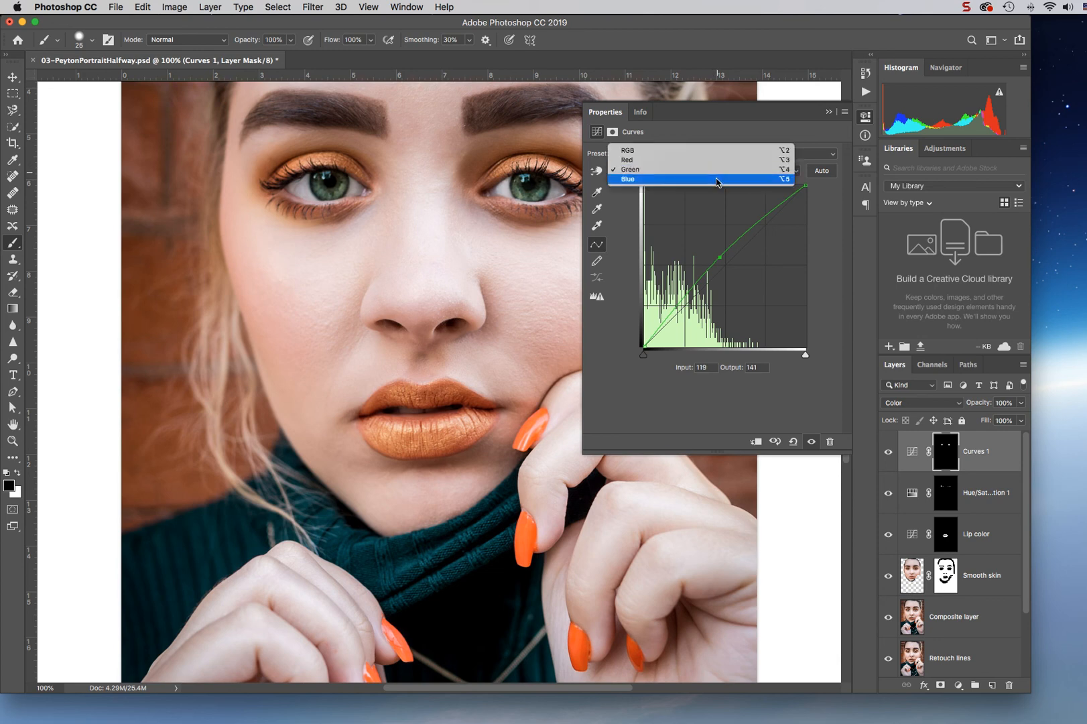
pyautogui.click(718, 179)
pyautogui.moveTo(724, 261); pyautogui.dragTo(723, 261)
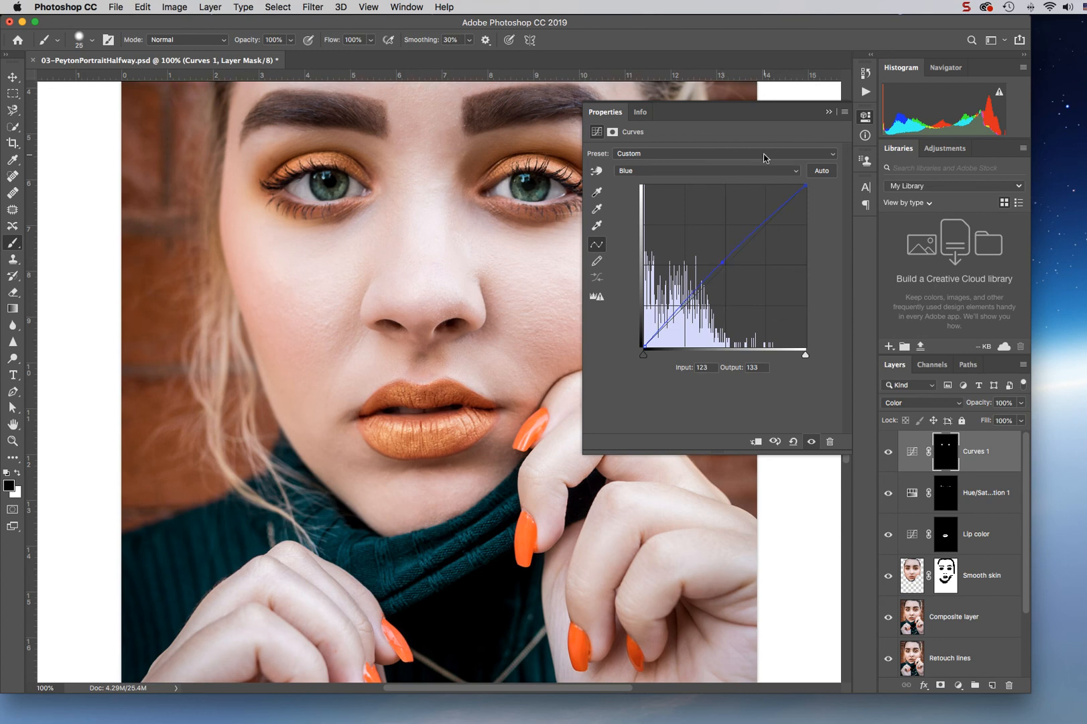
pyautogui.click(830, 113)
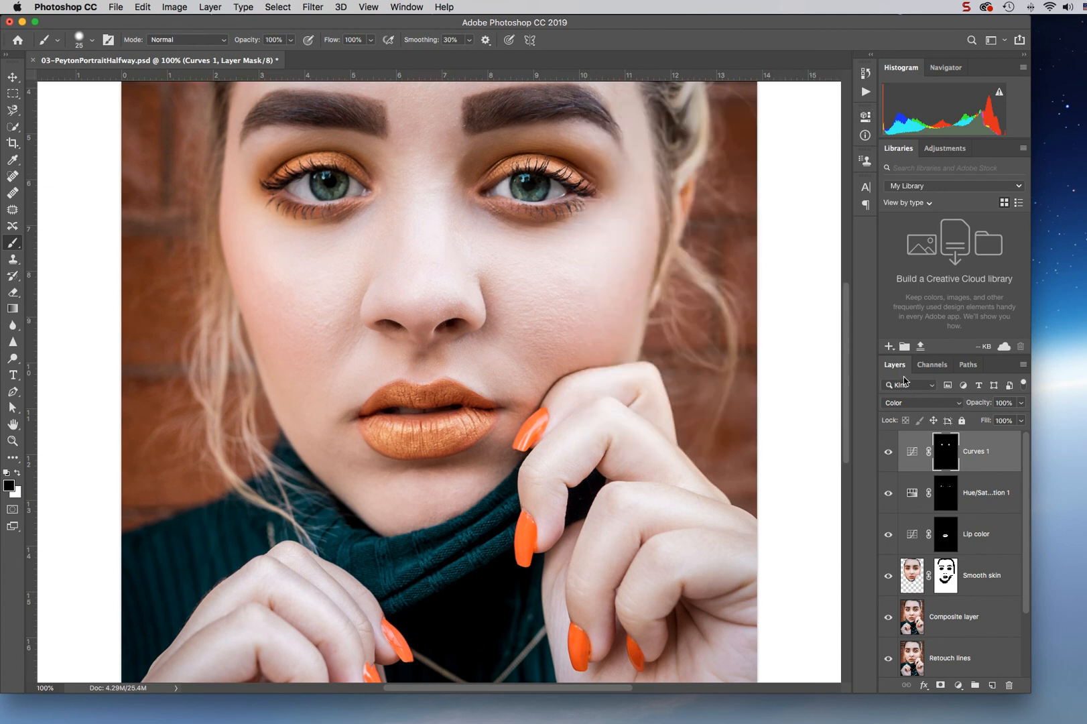
# Set the iris Curves layer to Normal blending and shape its RGB curve with a raised highlight point and a shadow point at Input 53, Output 52.
pyautogui.click(927, 404)
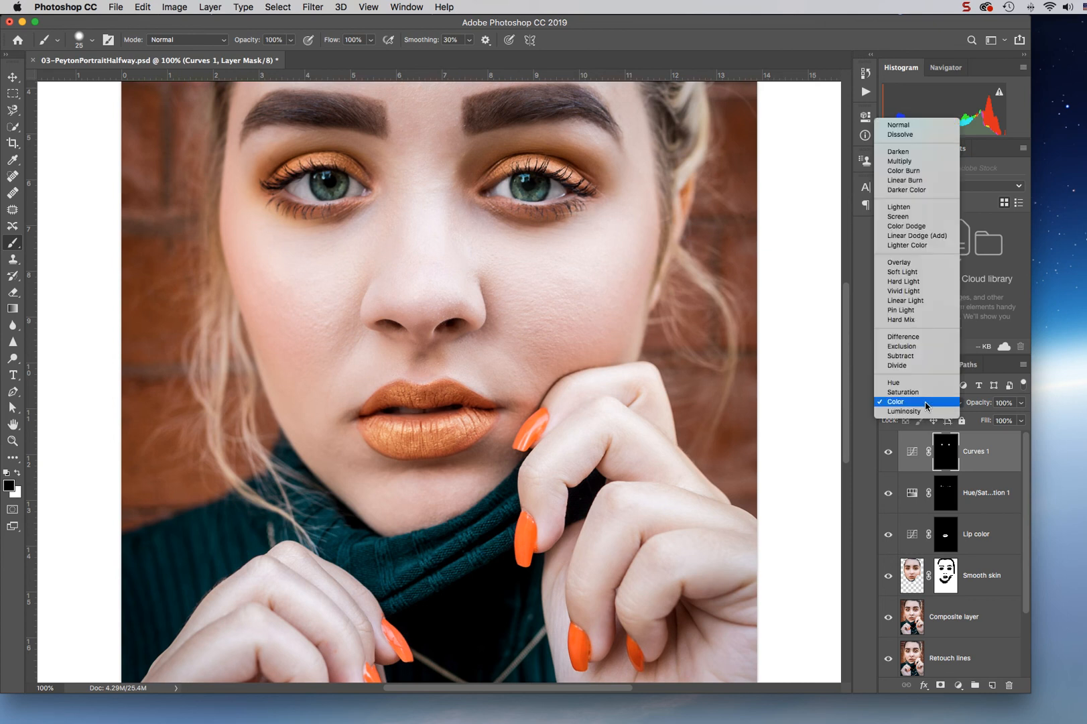
pyautogui.click(899, 125)
pyautogui.doubleClick(912, 451)
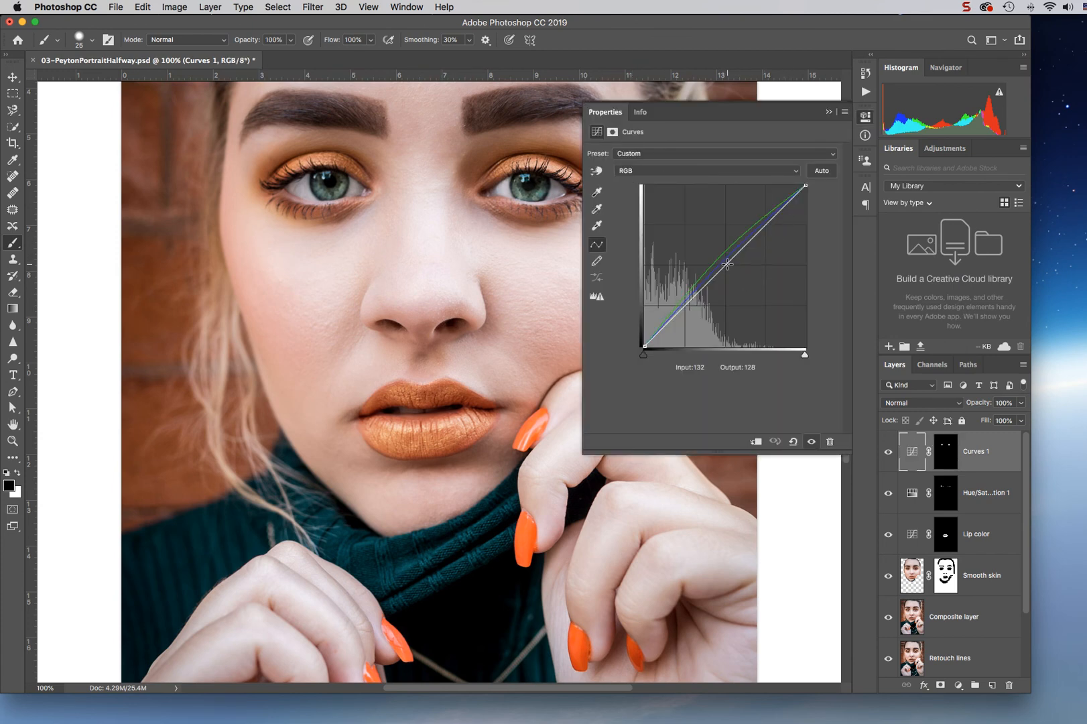
pyautogui.moveTo(728, 265); pyautogui.dragTo(779, 203)
pyautogui.moveTo(684, 300); pyautogui.dragTo(678, 312)
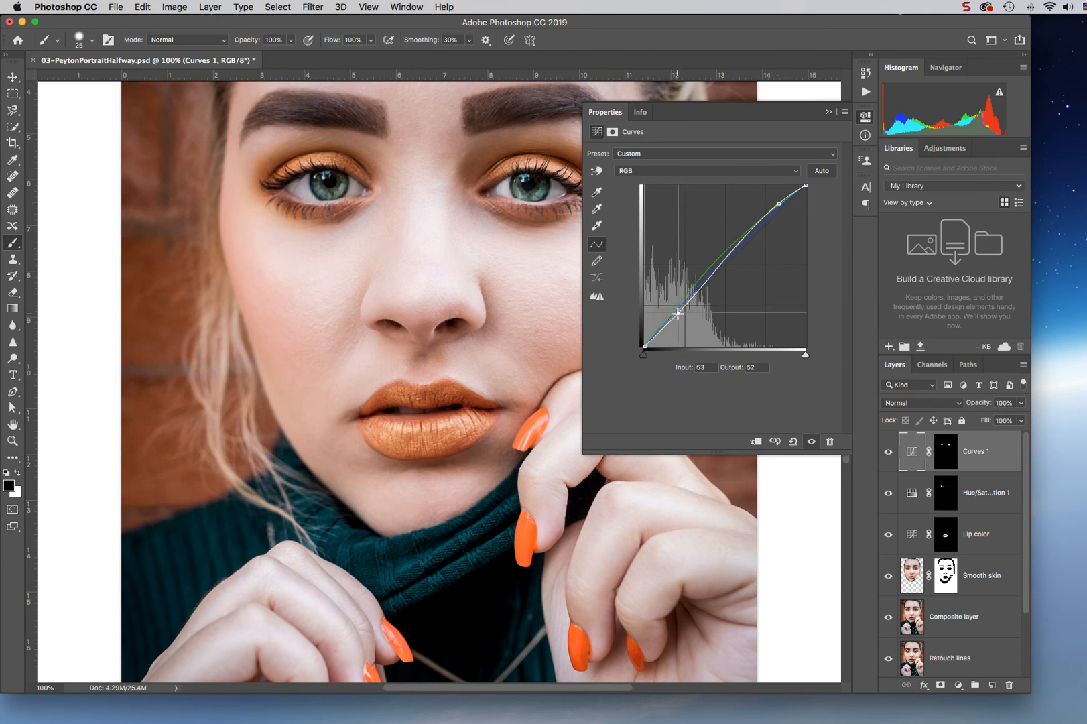
pyautogui.click(830, 112)
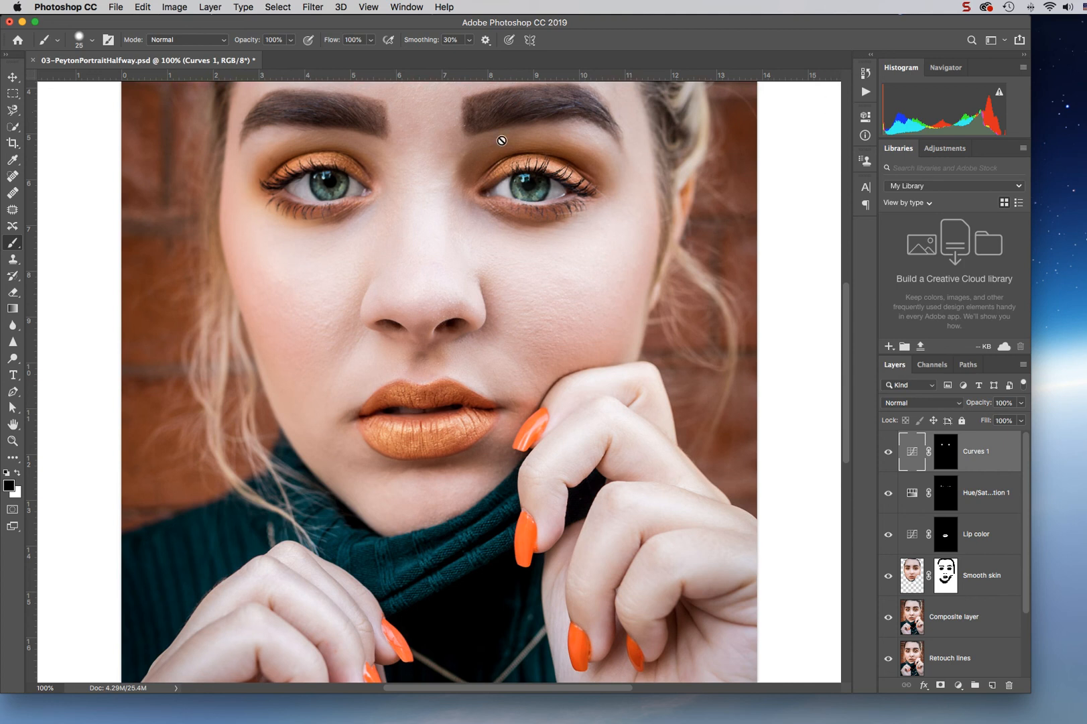
# Rename the Hue/Saturation 1 layer as "Whites of the eyes".
pyautogui.doubleClick(976, 494)
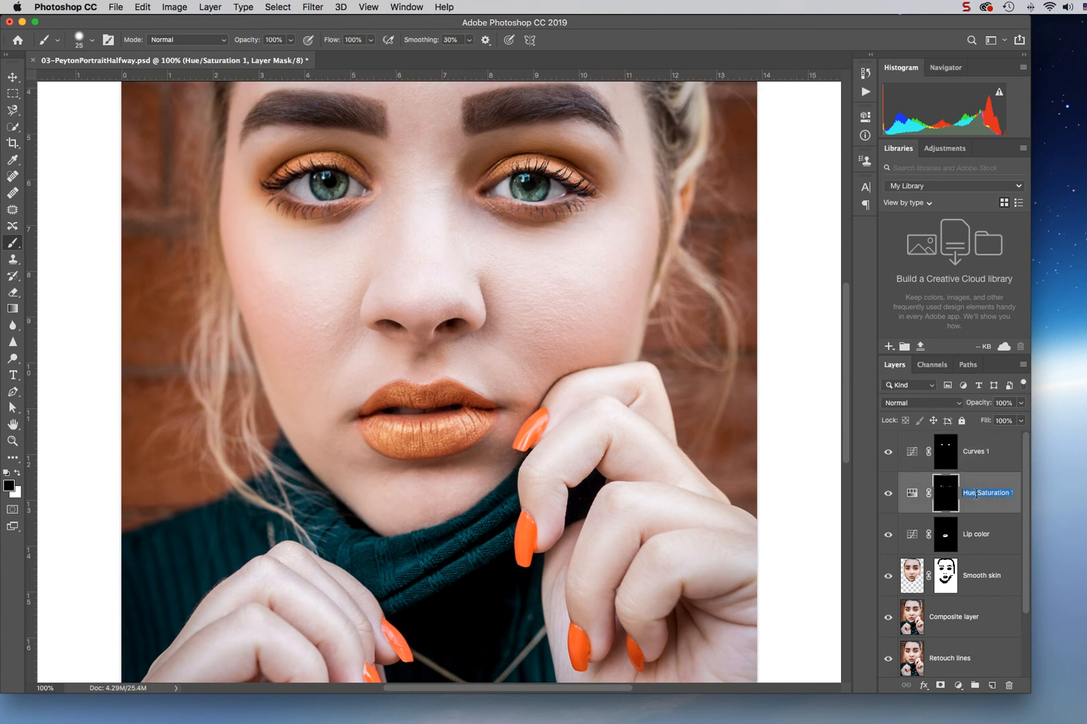
pyautogui.write('Whites of the eyes')
pyautogui.press('Return')
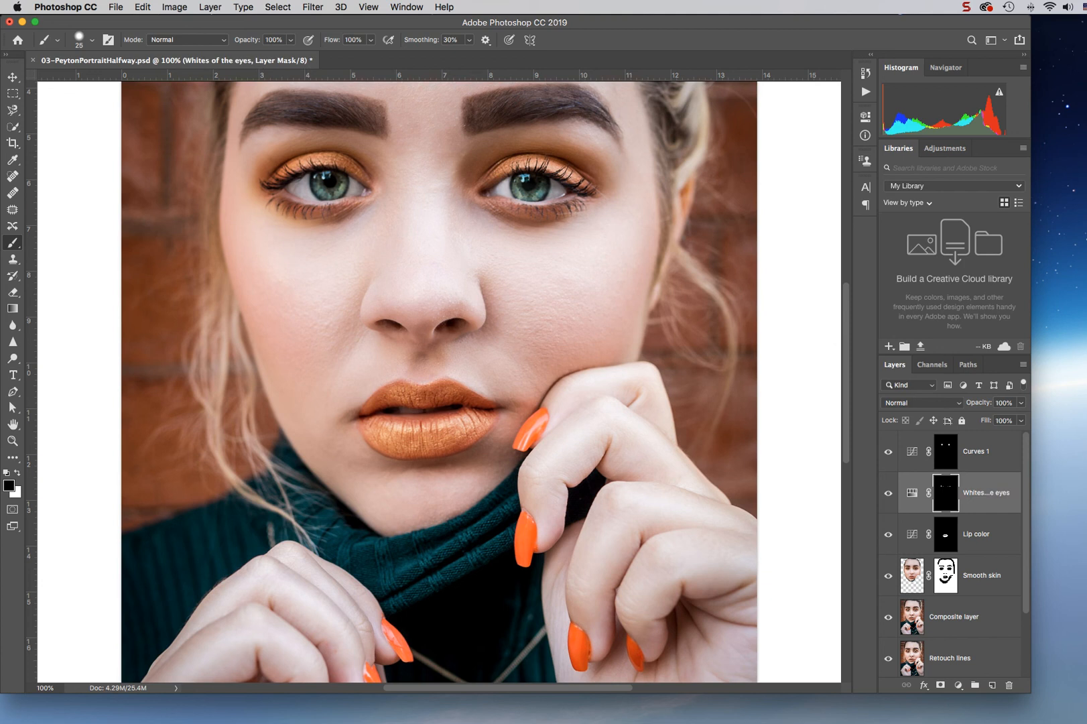
# Rename the Curves 1 layer as "Irises greener".
pyautogui.doubleClick(976, 451)
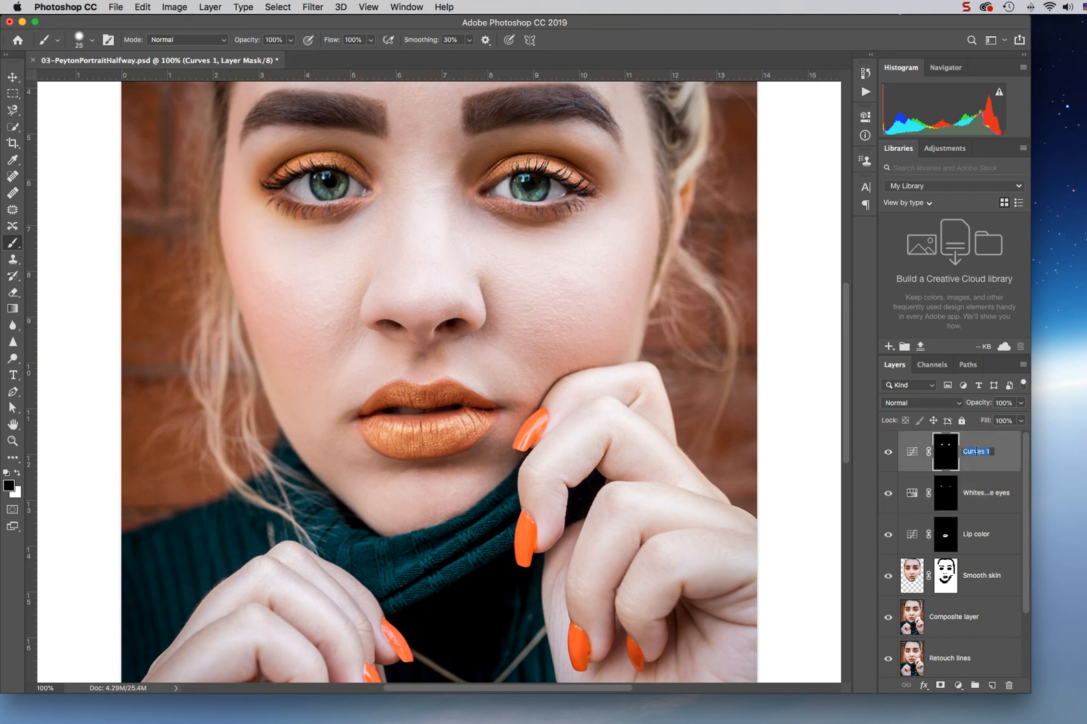
pyautogui.press('BackSpace')
pyautogui.write('Irises o')
pyautogui.write('reener')
pyautogui.press('Return')
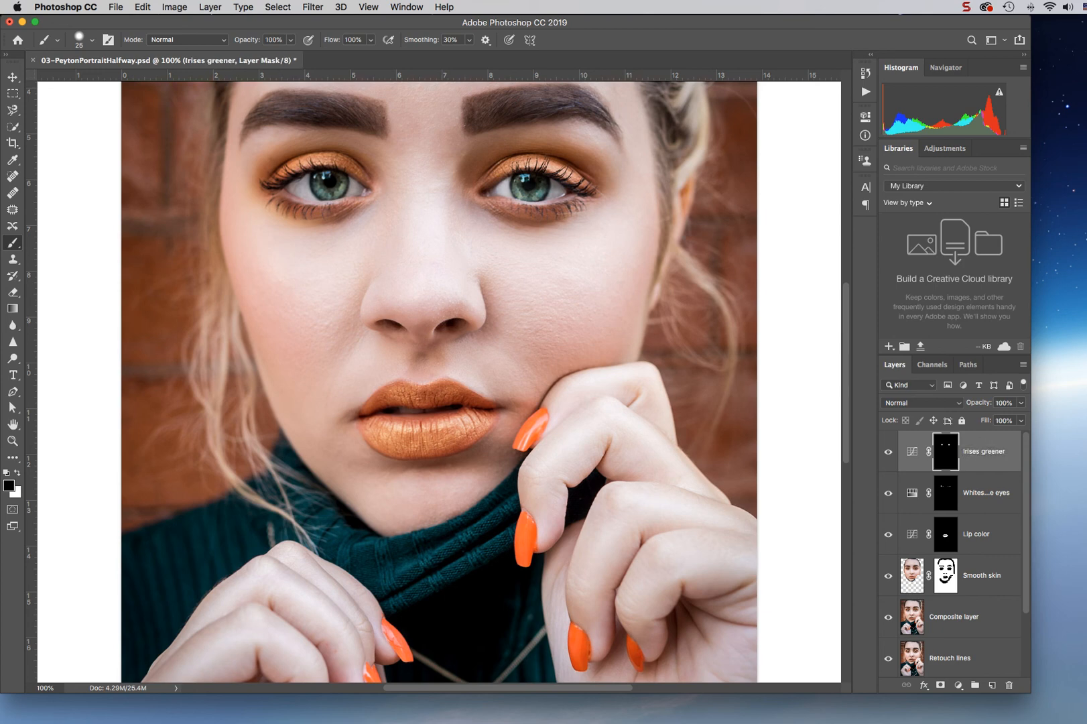